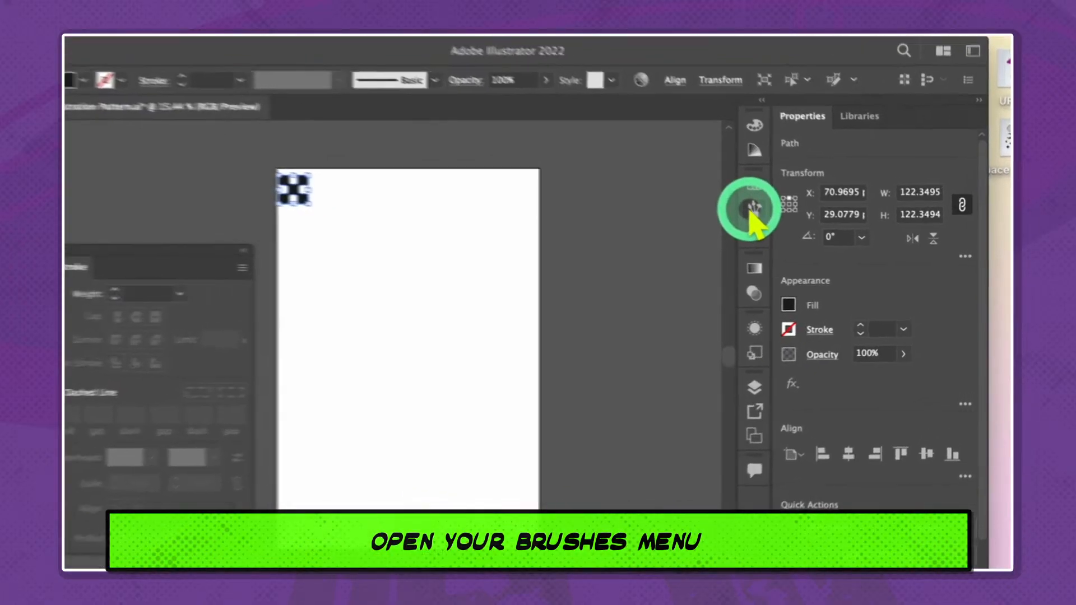
Create a new pattern brush from the selected checkered tile, keeping its default options
left_click(754, 209)
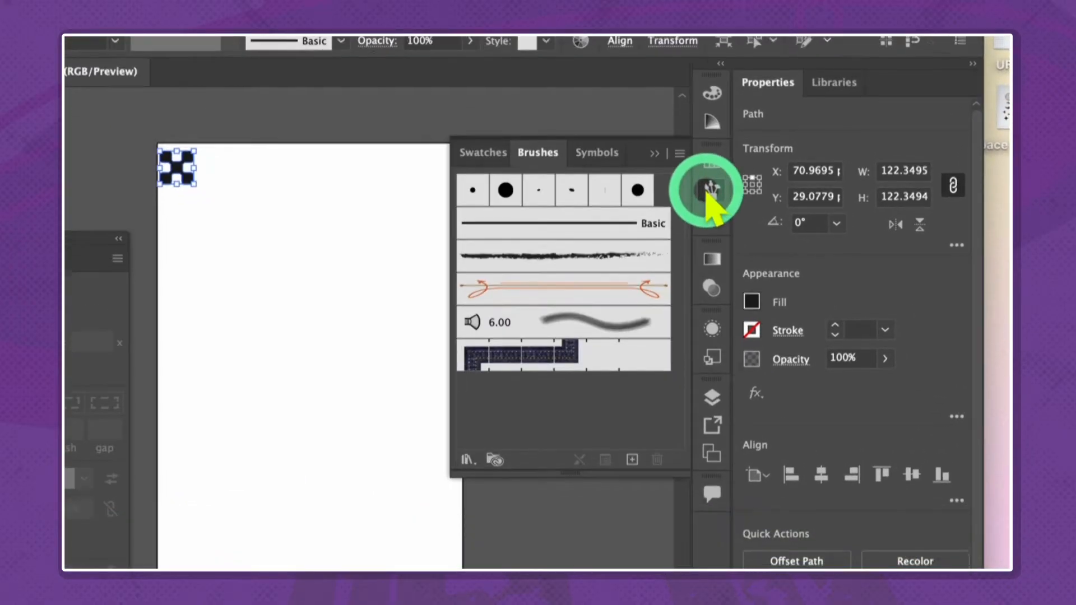
left_click(632, 463)
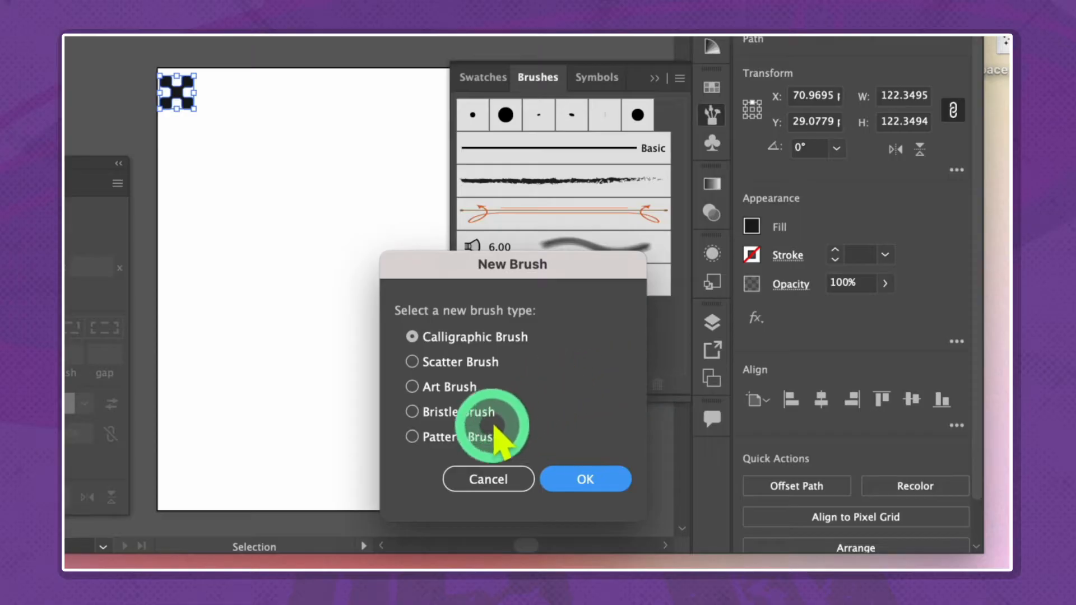
left_click(501, 437)
left_click(605, 480)
left_click(947, 516)
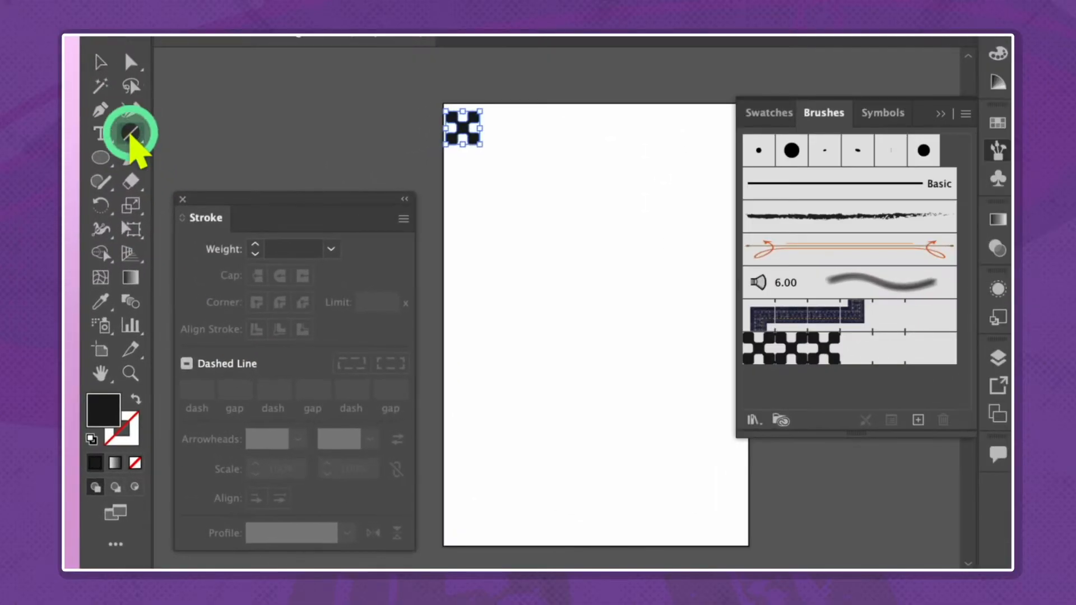
Draw a horizontal line across the upper part of the artboard and apply the checkered pattern brush to it
left_click(115, 206)
left_click_drag(379, 293, 425, 292)
left_click_drag(531, 244, 711, 245)
left_click(768, 339)
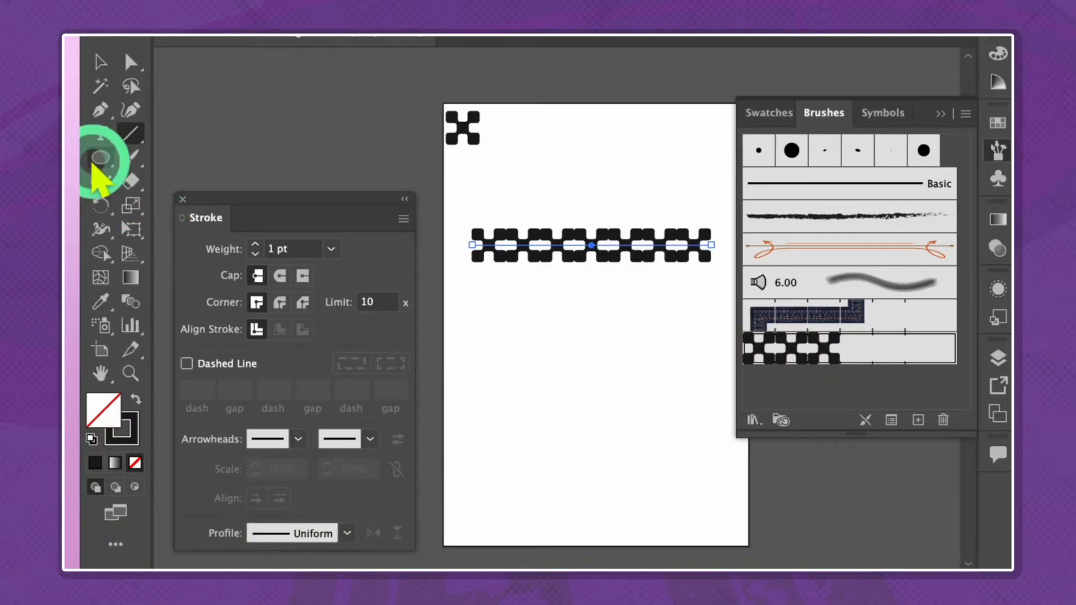
Draw a circle about 607 px wide below the line and apply the checkered pattern brush to it
left_click(95, 162)
mouse_move(534, 364)
left_mouse_down()
mouse_move(562, 368)
mouse_move(677, 444)
left_mouse_up()
left_click(776, 356)
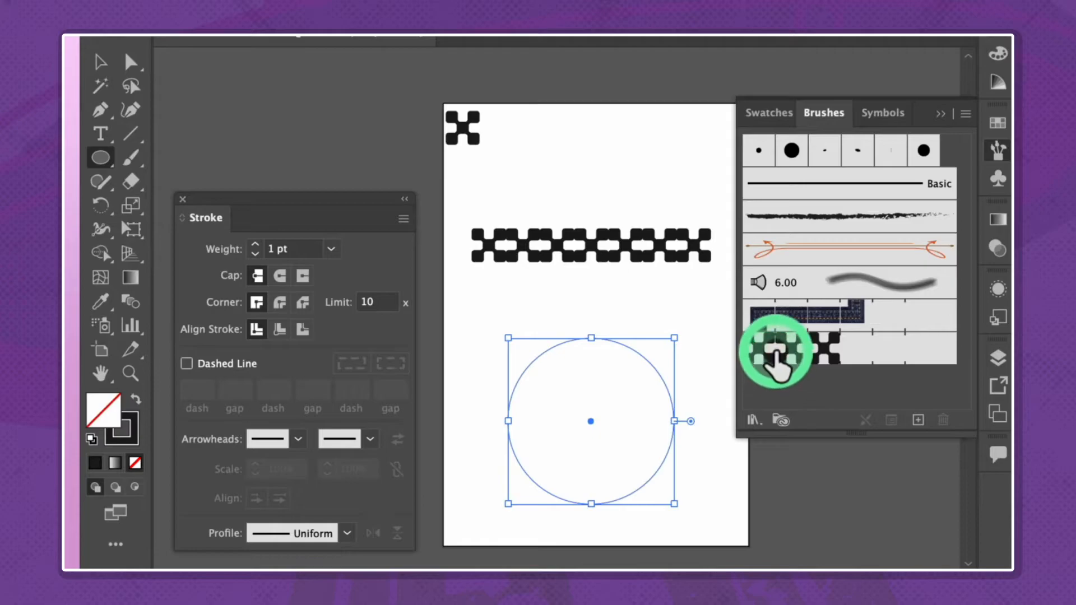
key("v")
left_click(676, 310)
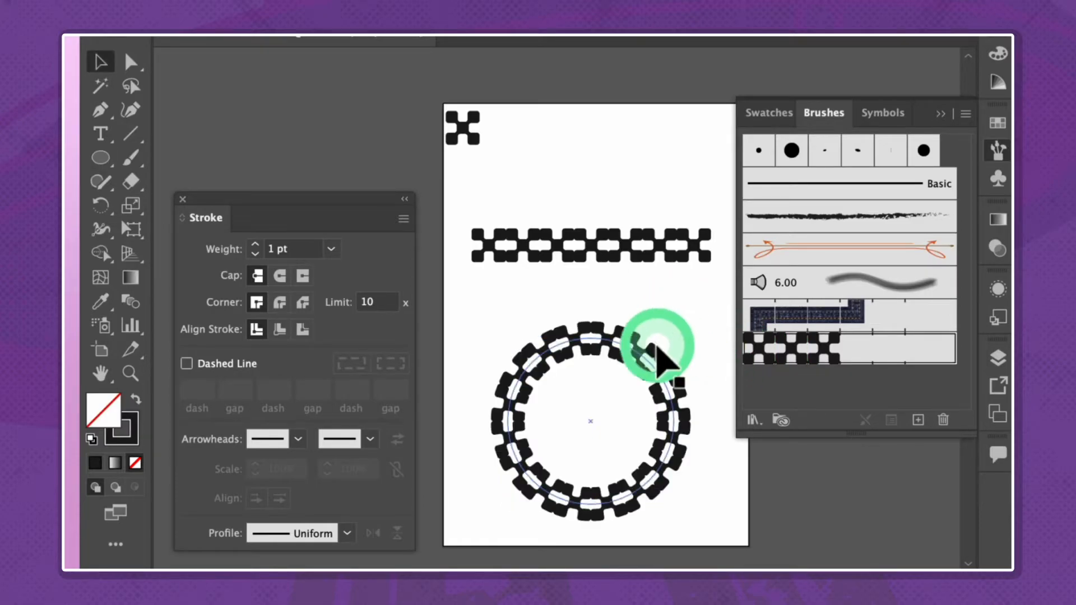
Examine the checkered pattern brush's scale, outer corner tile choices and spacing options
double_click(762, 349)
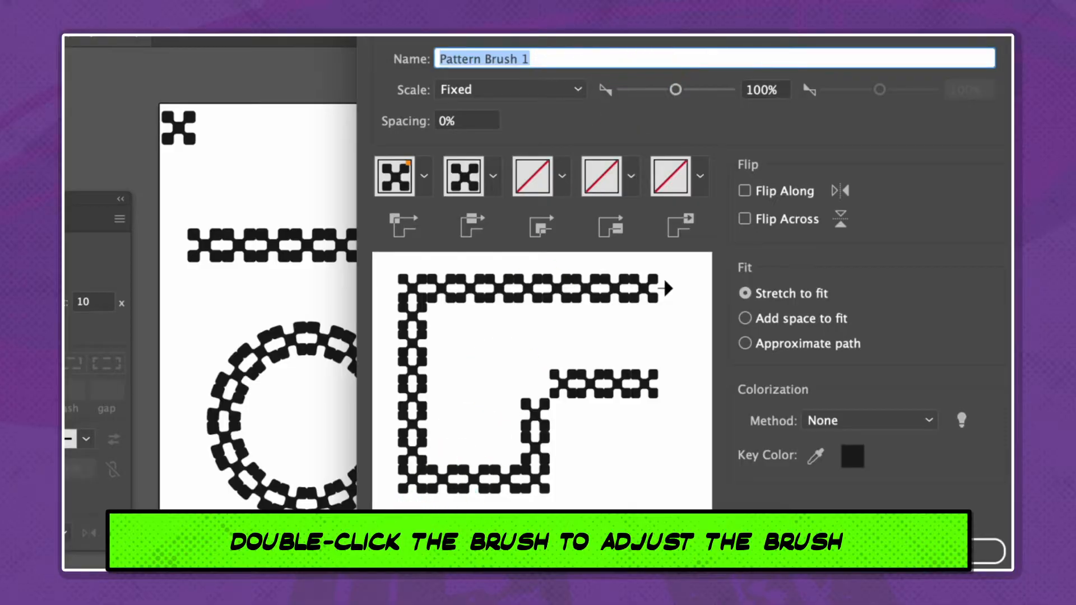
mouse_move(675, 90)
left_mouse_down()
mouse_move(658, 91)
mouse_move(678, 89)
left_mouse_up()
left_click(425, 176)
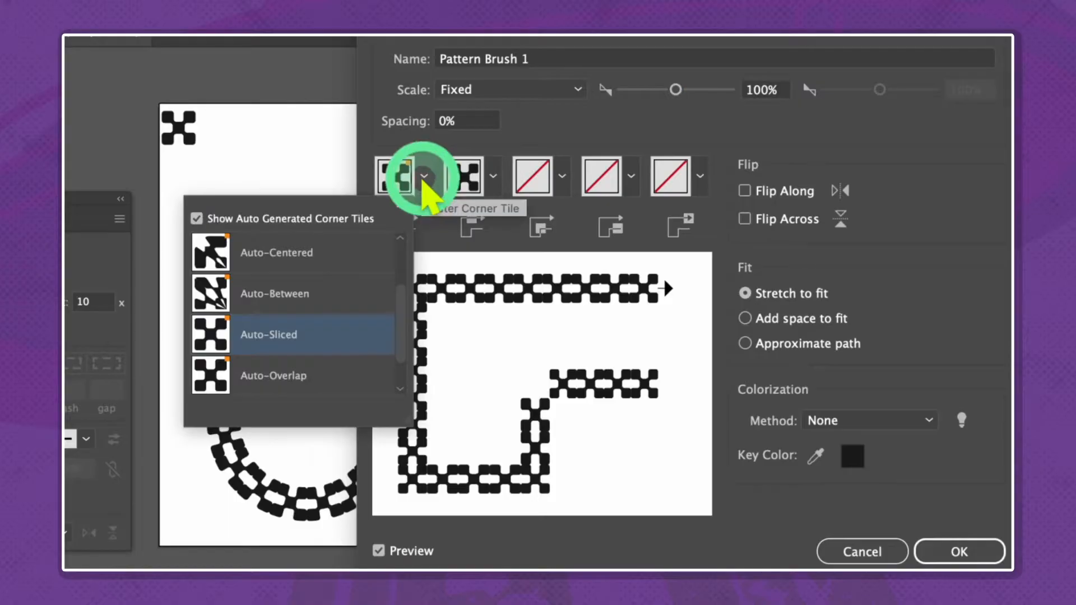
scroll(363, 333, "down", 1)
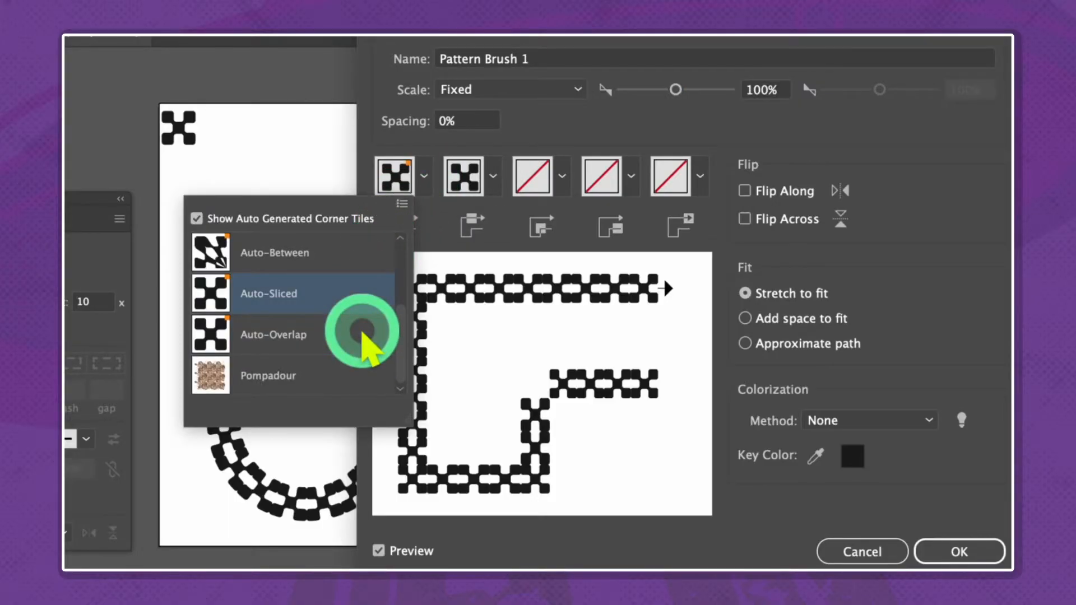
left_click(449, 137)
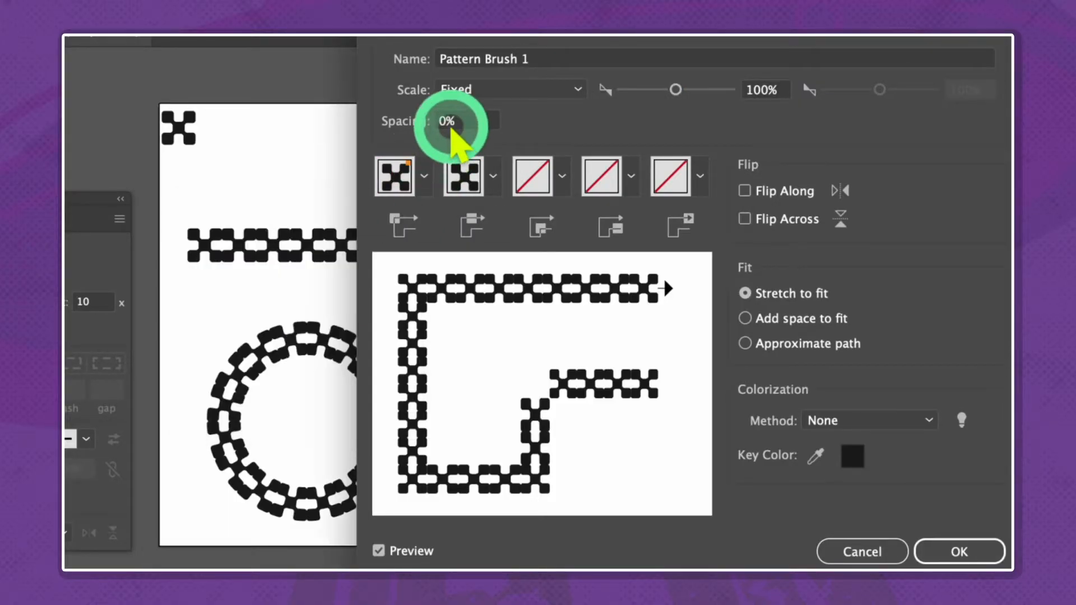
type("10")
key("BackSpace")
key("BackSpace")
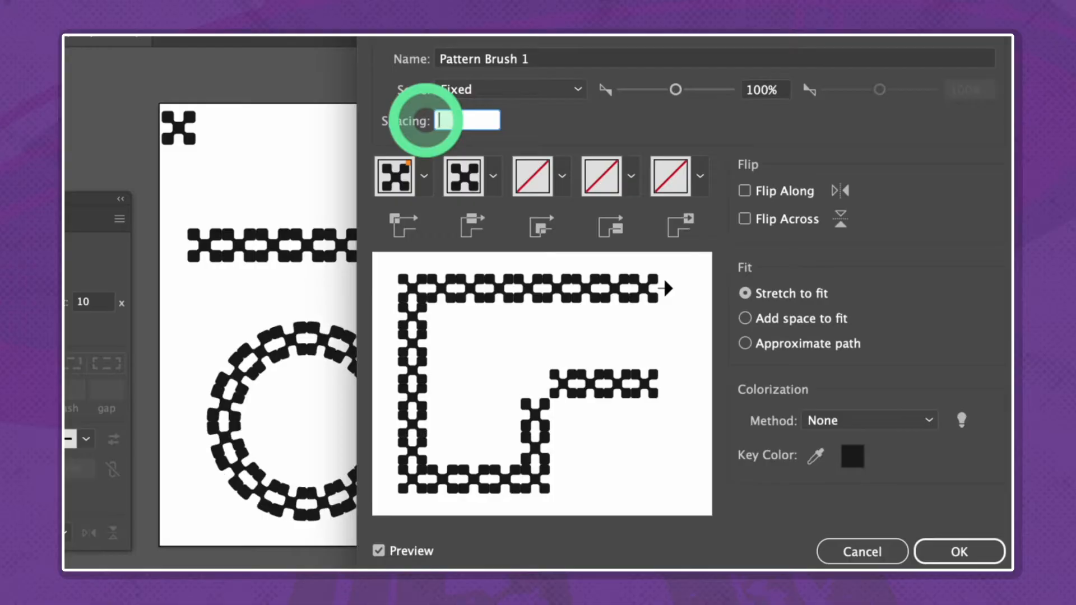
left_click(960, 554)
Try a 0.25 pt stroke weight on the checkered circle and return it to 1 pt
left_click(393, 444)
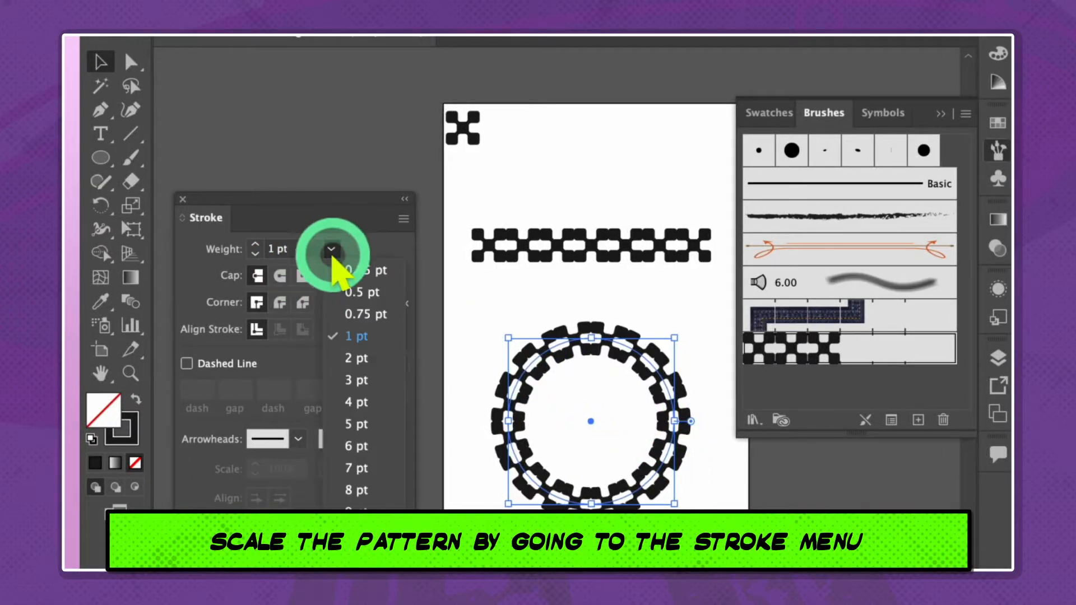
left_click(343, 271)
left_click(333, 248)
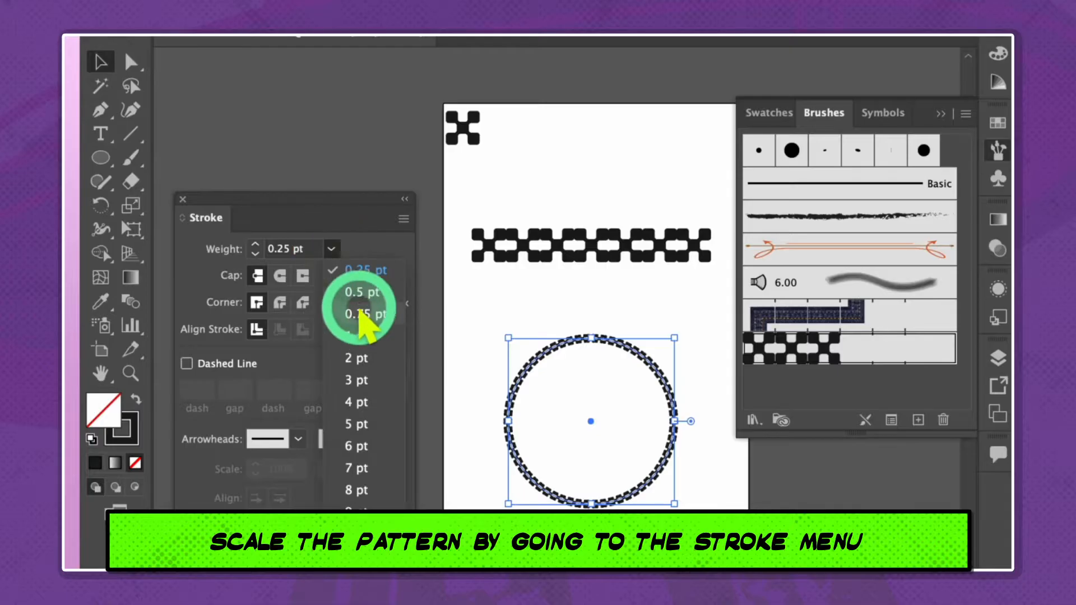
left_click(359, 327)
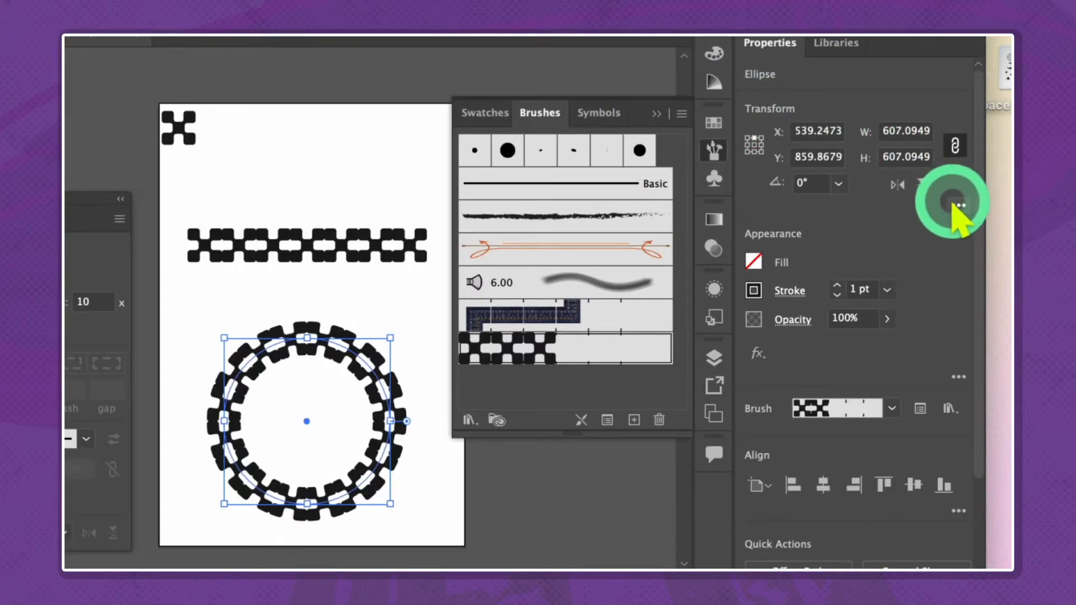
Scale the checkered circle down to about 553 px and enable Scale Strokes & Effects
left_click(958, 206)
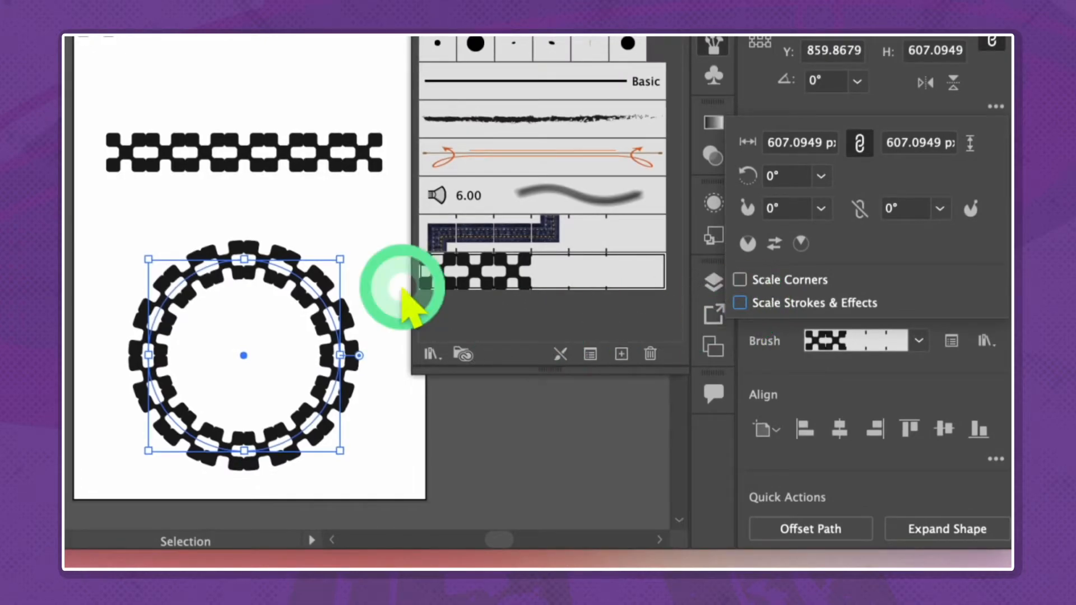
left_click_drag(340, 260, 323, 277)
left_click(995, 107)
left_click(739, 303)
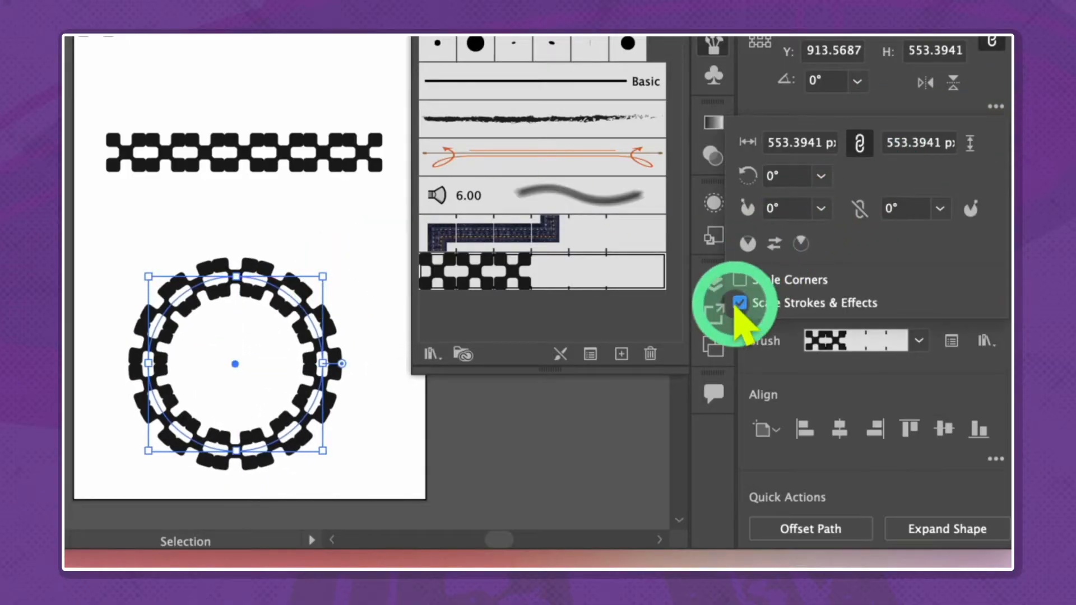
mouse_move(323, 276)
left_mouse_down()
mouse_move(257, 342)
mouse_move(323, 276)
left_mouse_up()
left_click(349, 238)
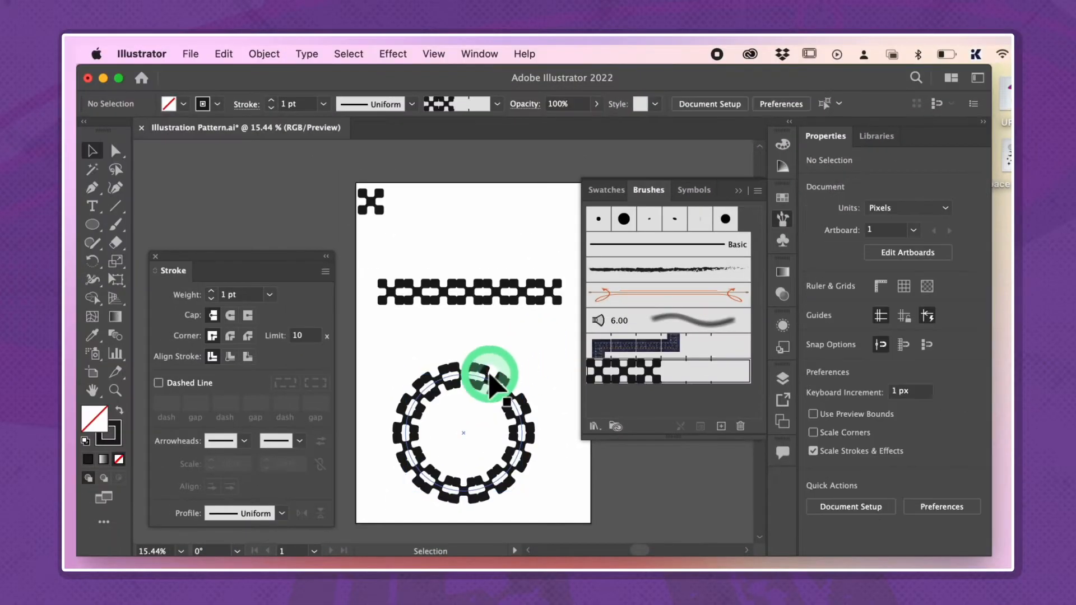
Expand the appearance of the checkered circle and check its paths in outline view
left_click(490, 381)
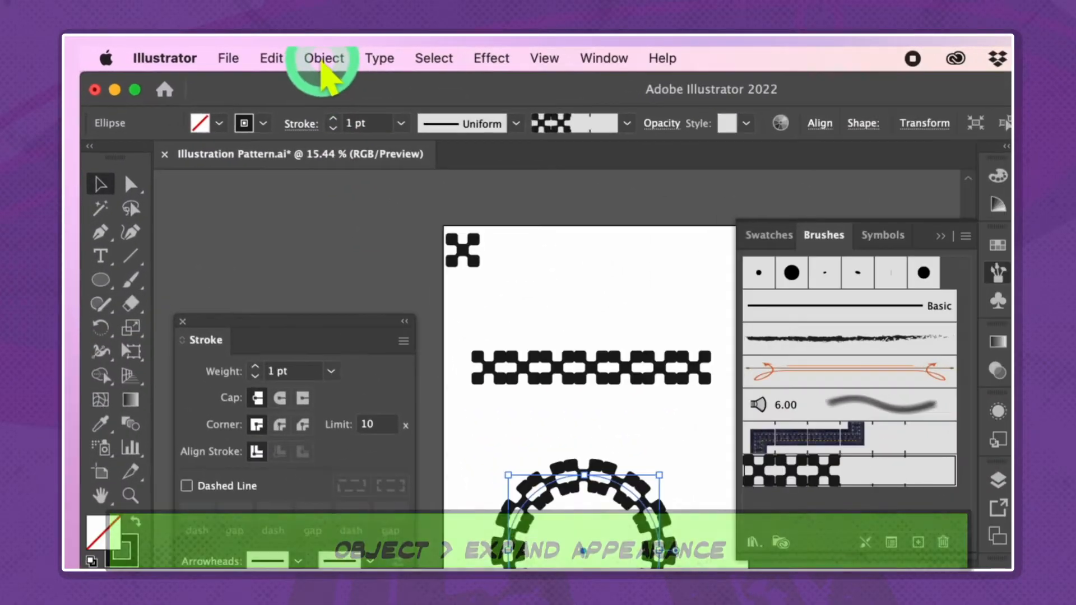
left_click(264, 54)
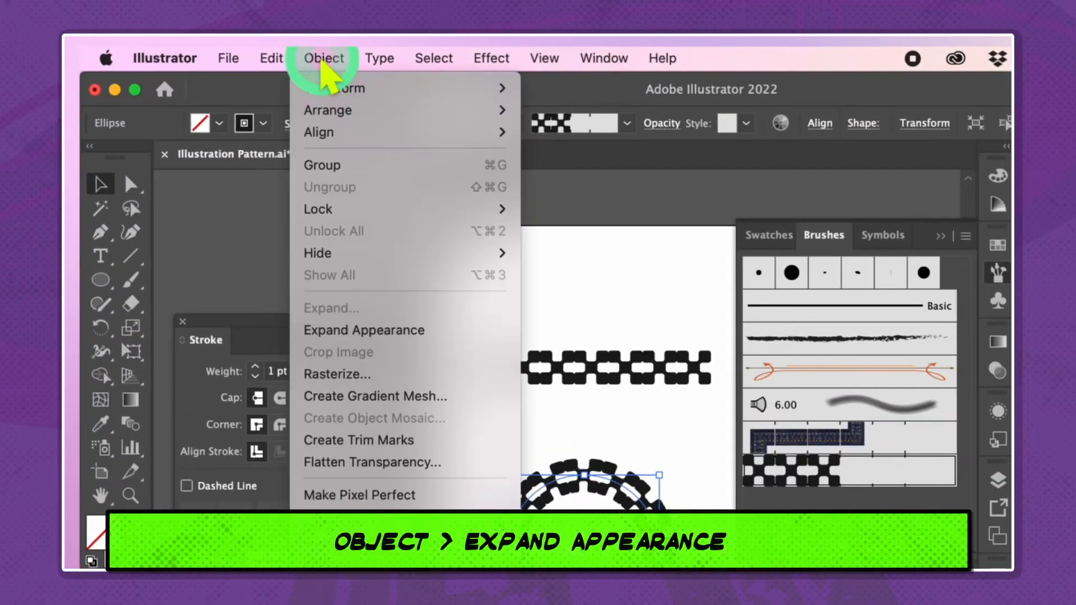
left_click(363, 330)
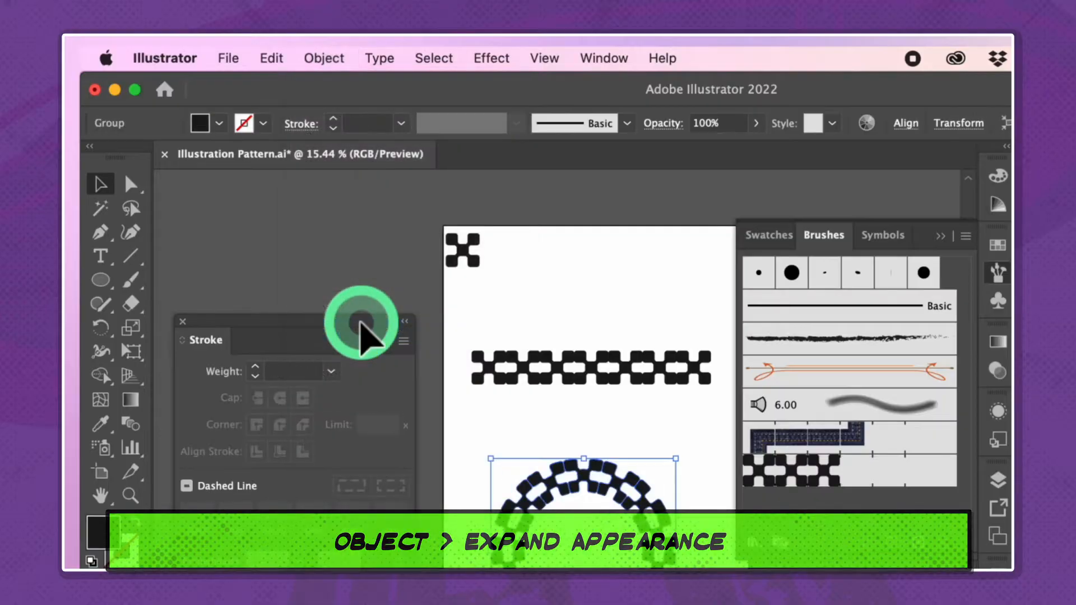
left_click(568, 263)
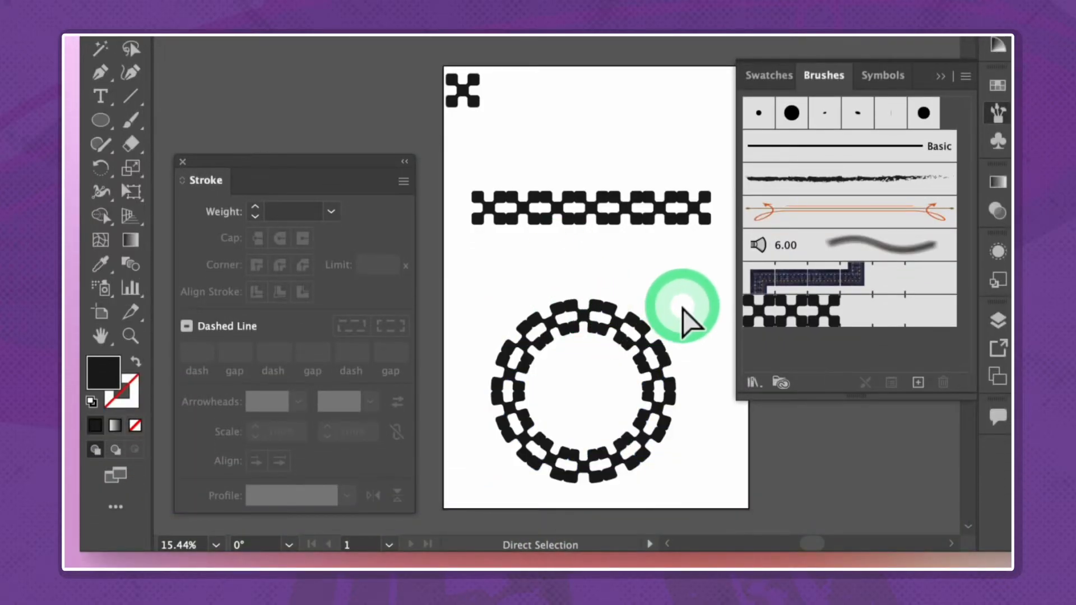
key("super+y")
key("super+y")
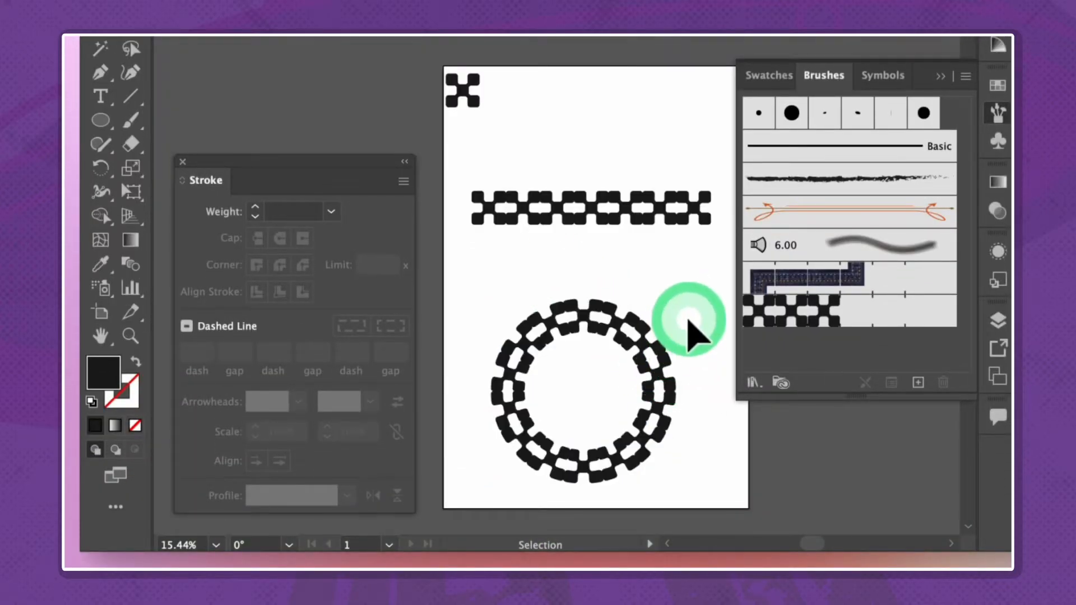
Delete the checkered line and circle, and open the UFO.ai artwork
left_click(556, 424)
key("Delete")
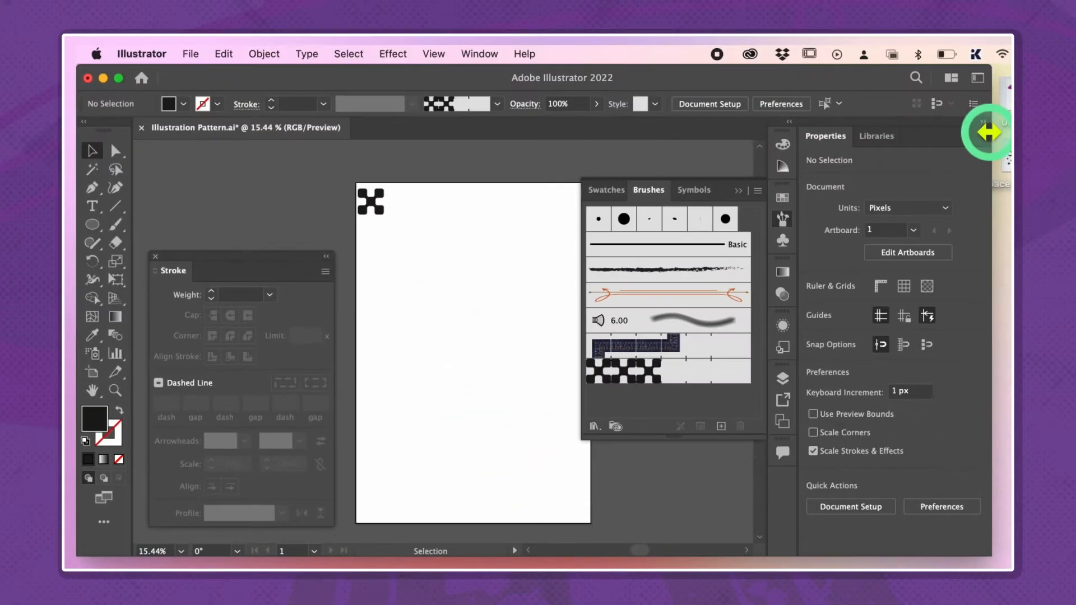
double_click(1008, 99)
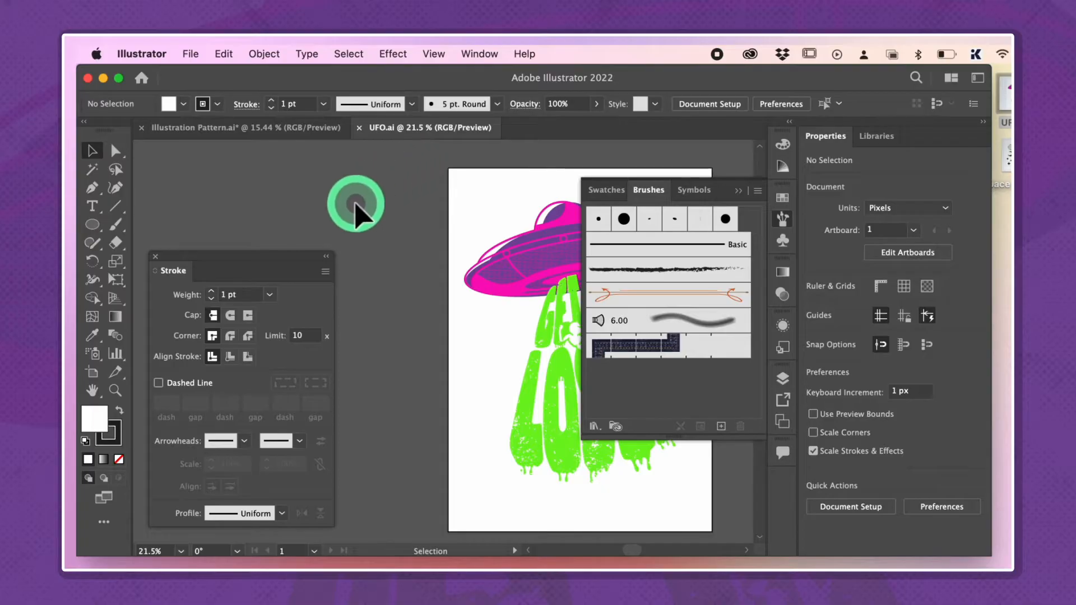
left_click(275, 131)
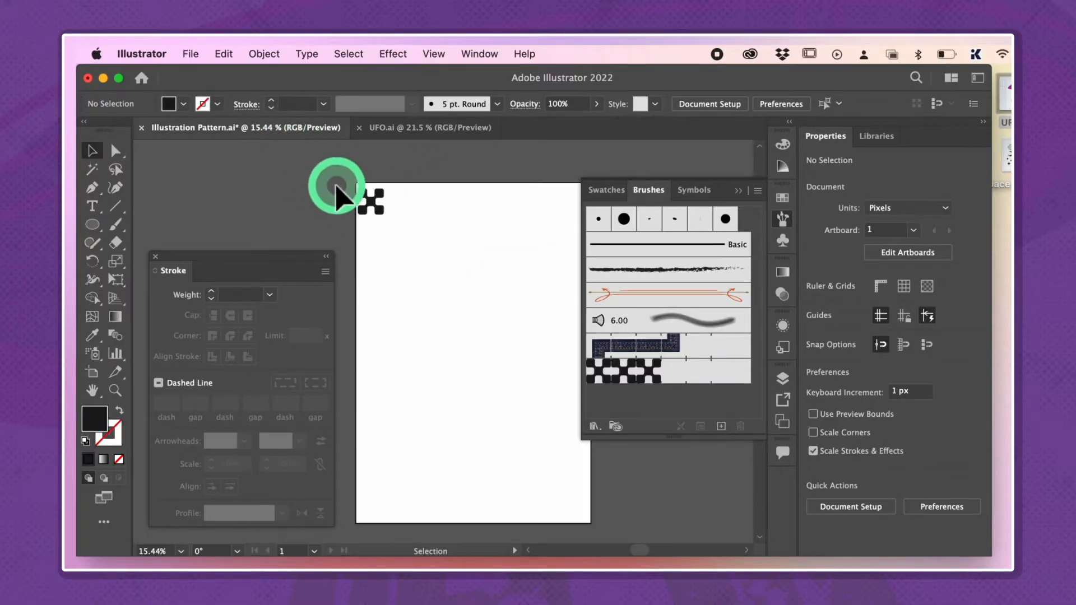
left_click(395, 130)
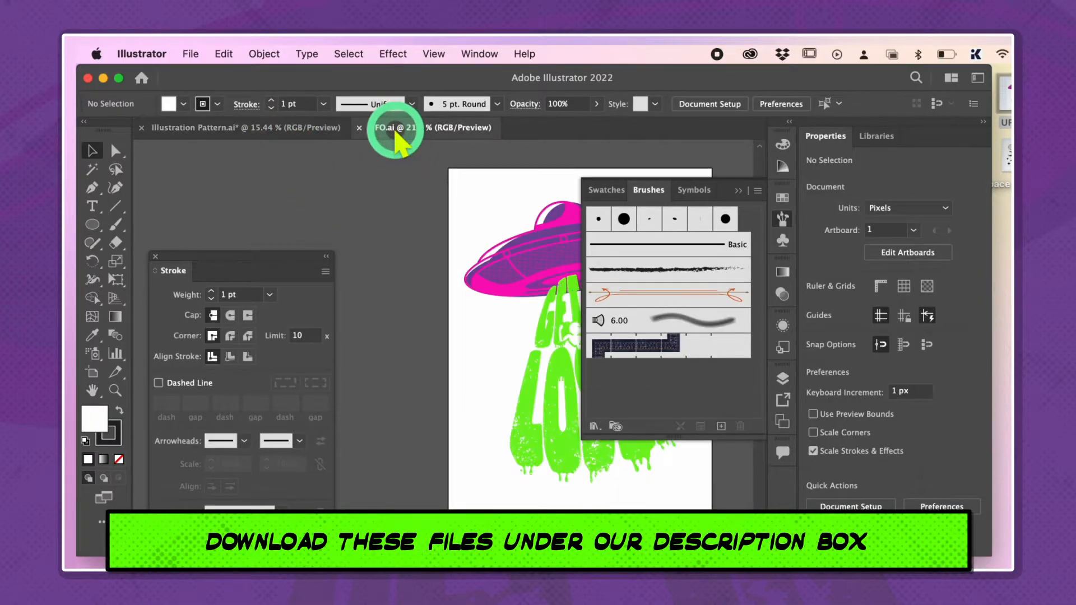
Group the whole UFO and lettering artwork and copy it into the Illustration Pattern.ai document
left_click(457, 236)
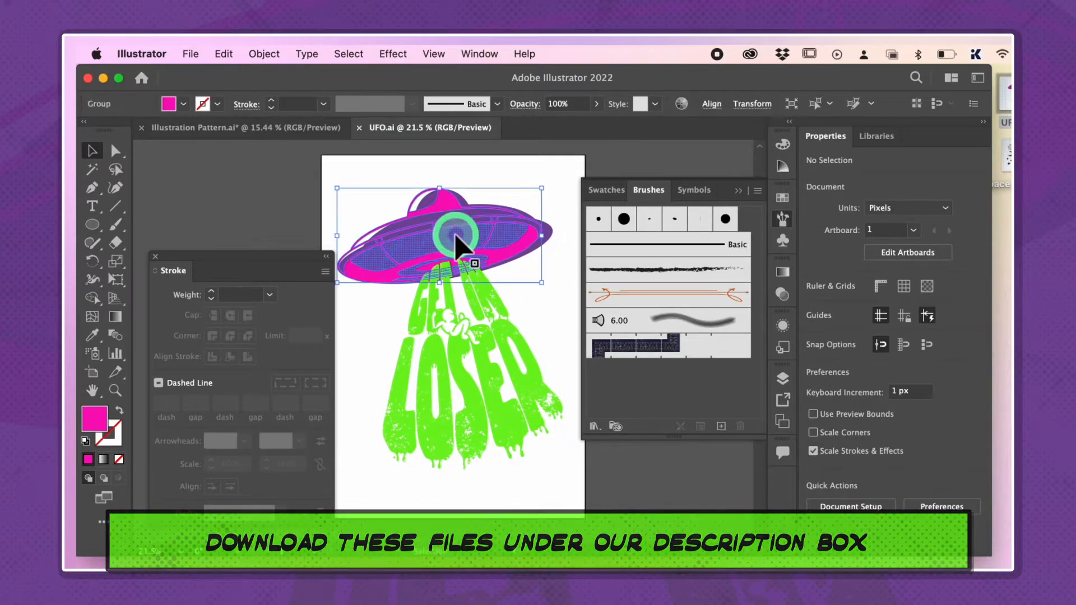
left_click(549, 170)
left_click_drag(549, 170, 366, 496)
key("super+g")
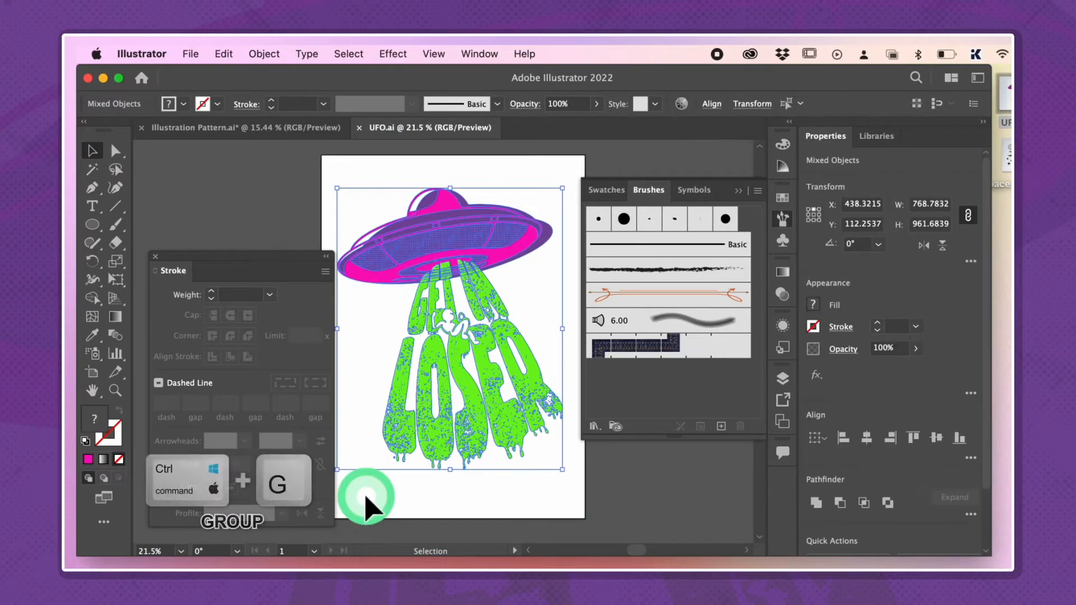
key("super+c")
left_click(268, 131)
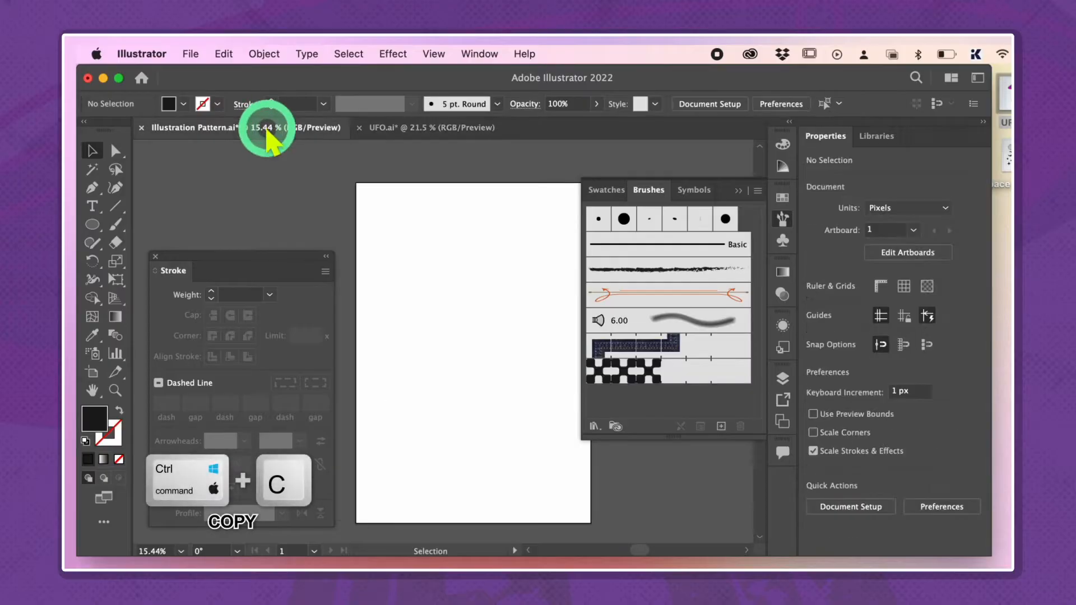
key("super+v")
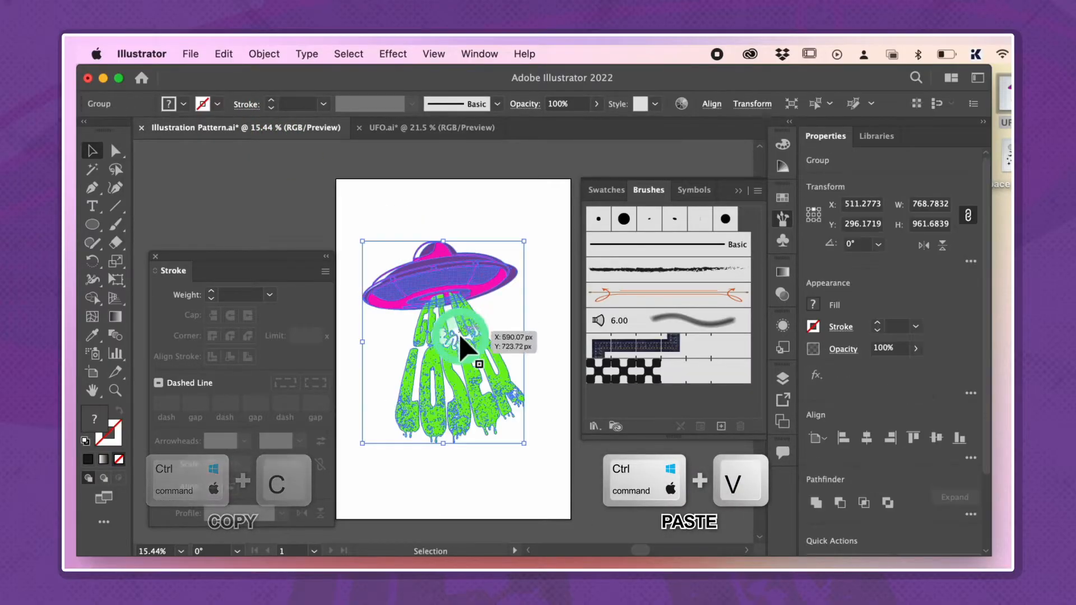
left_click(501, 226)
Draw a horizontal line about 816 px long below the lettering, styled with the checkered pattern brush at 0.75 pt
left_click(115, 206)
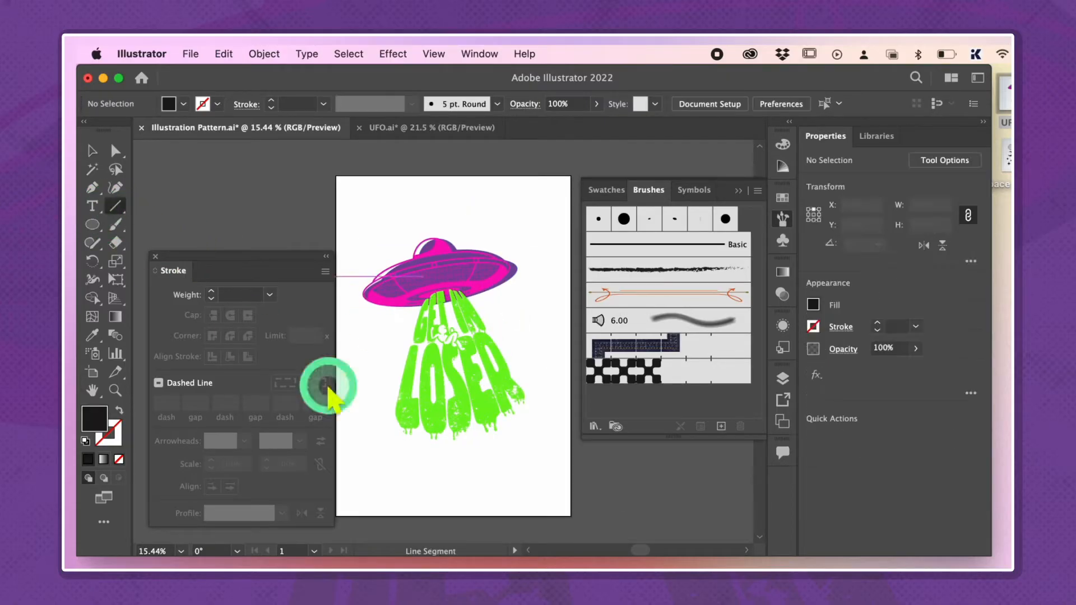
left_click_drag(474, 450, 530, 454)
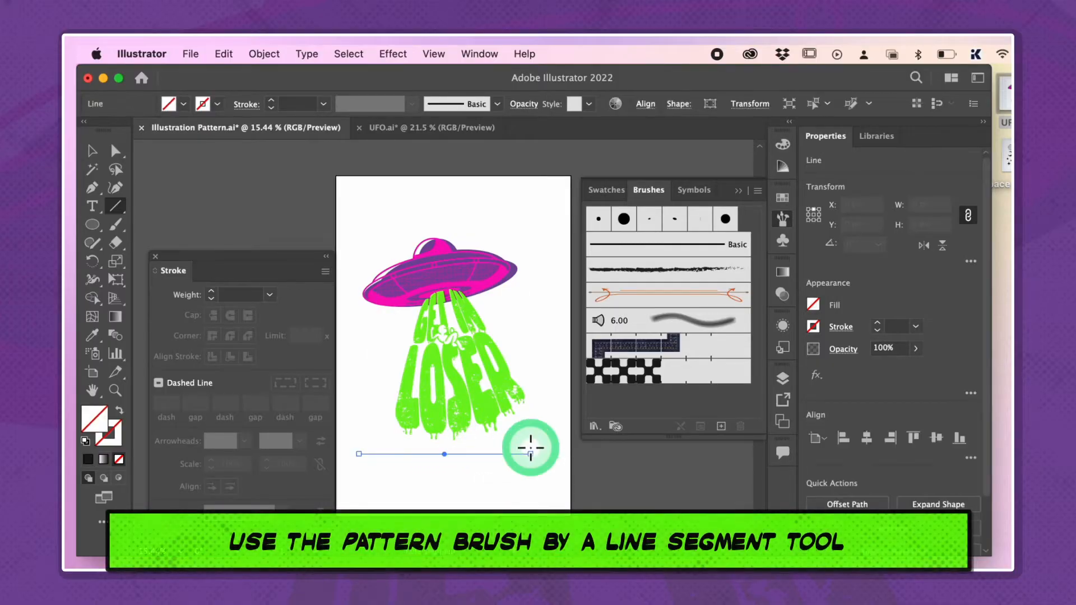
left_click(610, 373)
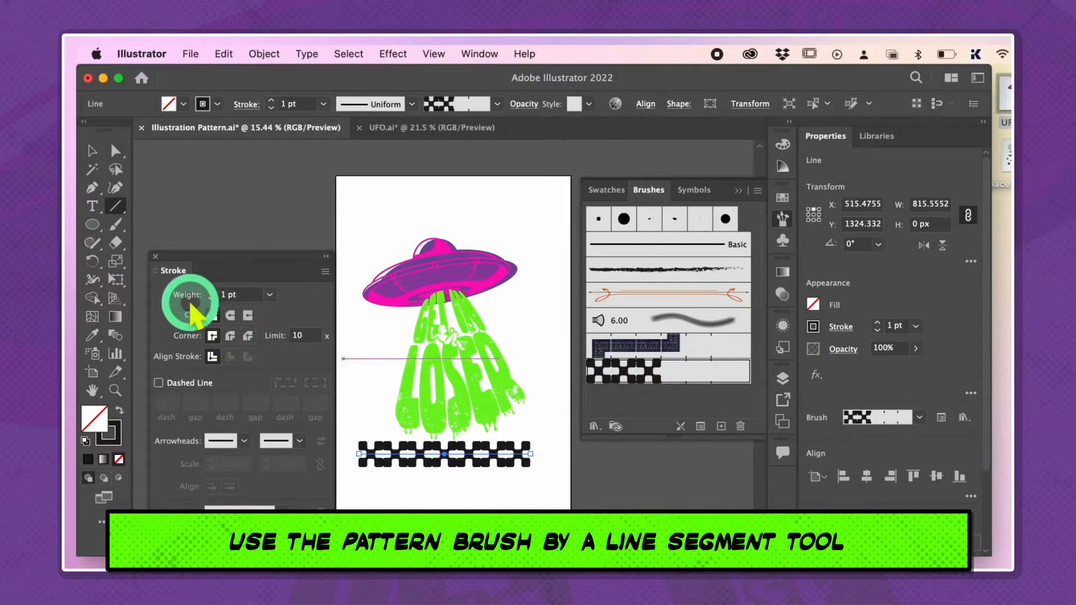
left_click(212, 298)
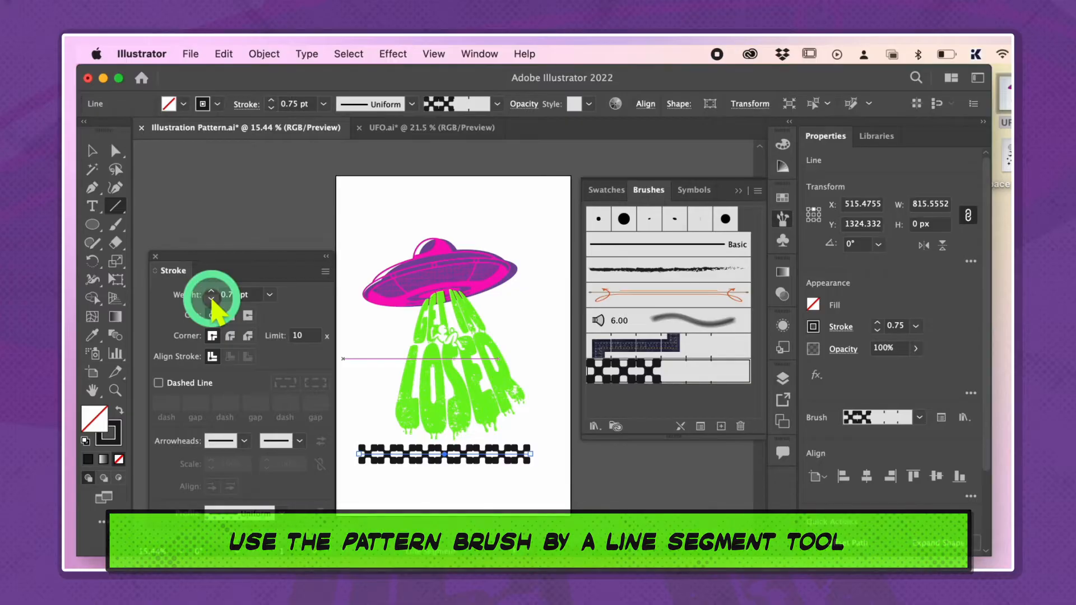
left_click(212, 297)
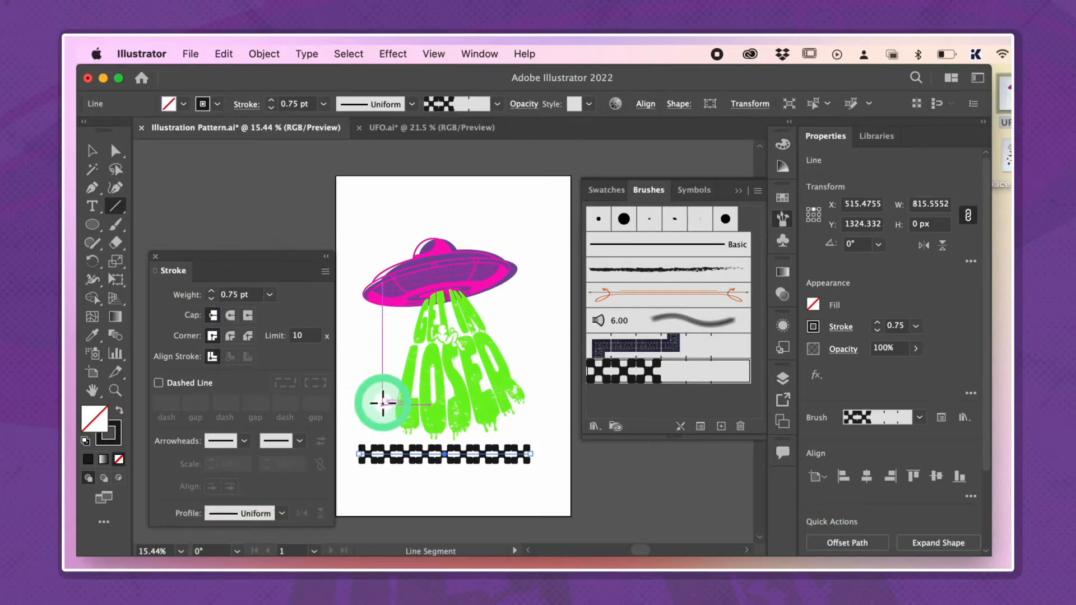
Scale the UFO artwork down slightly and position it above the checkered line
scroll(383, 403, "up", 2)
key("v")
left_click_drag(527, 385, 516, 389)
left_click_drag(555, 199, 540, 218)
left_click_drag(490, 322, 490, 322)
left_click(549, 194)
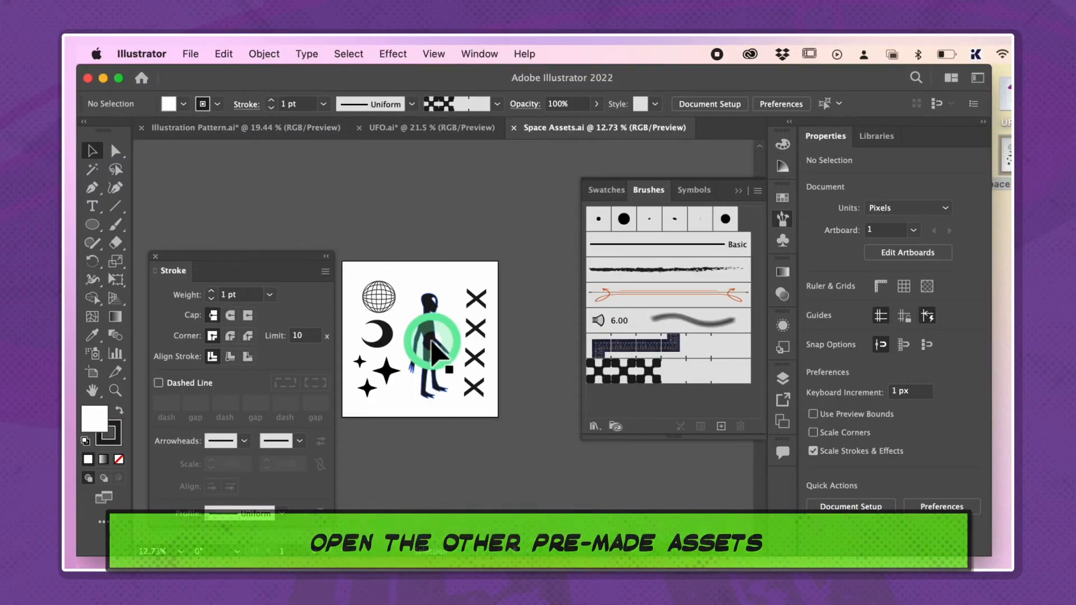
Open Space Assets.ai, copy its wireframe globe into Illustration Pattern.ai, and place it at the right end of the checkered line
scroll(426, 325, "down", 2)
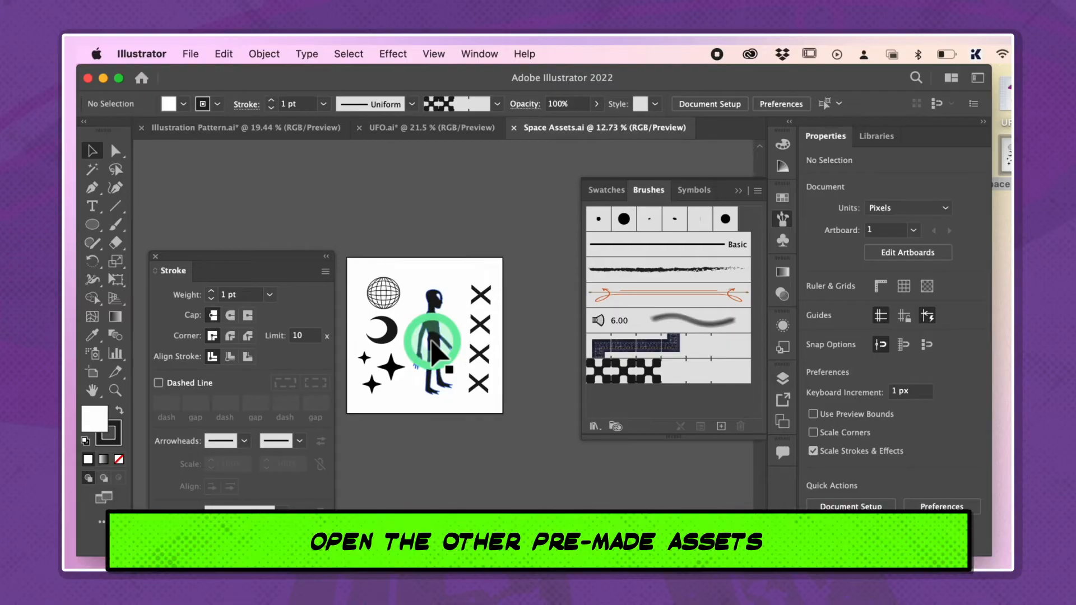
left_click(391, 283)
left_click(281, 127)
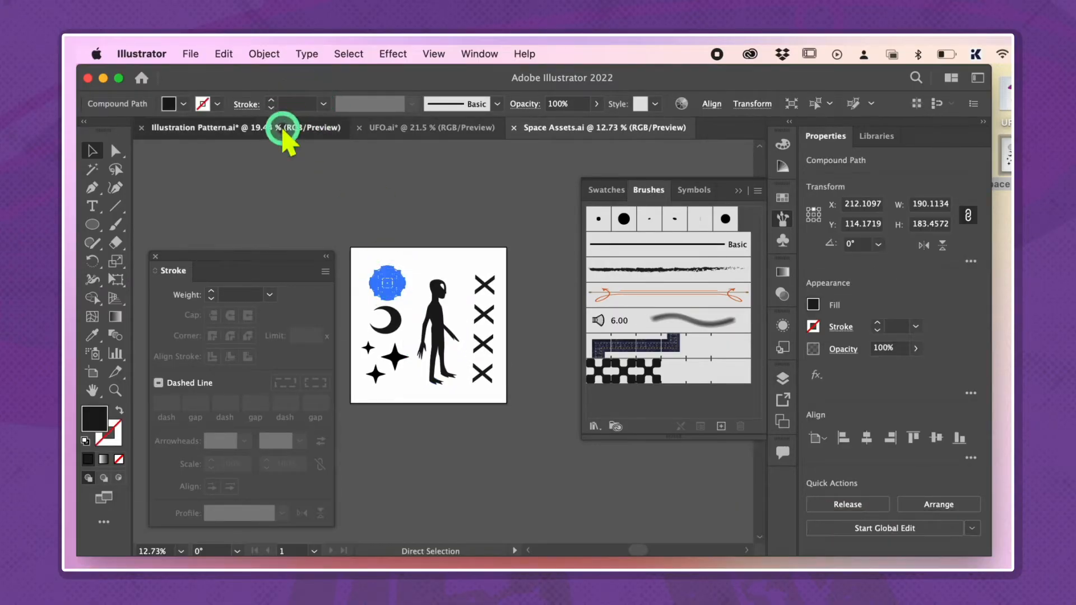
left_click(485, 387)
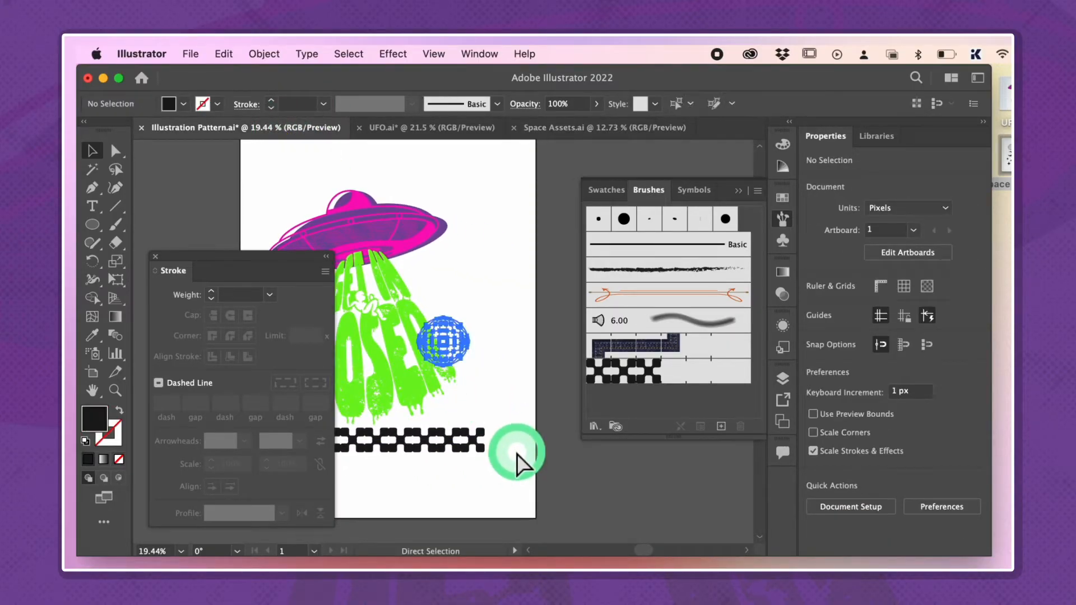
key("super+v")
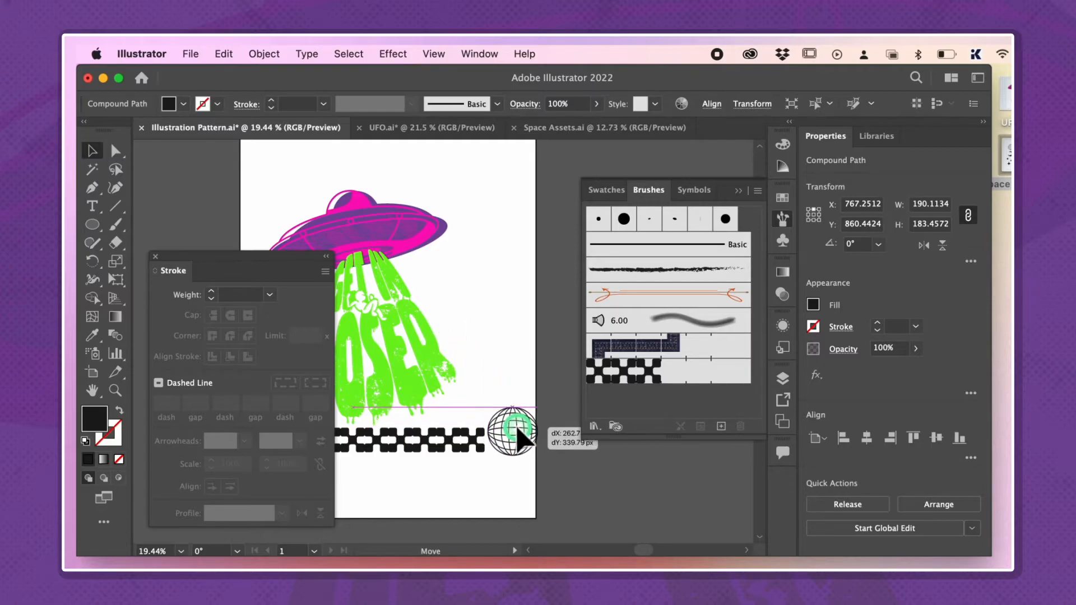
left_click(507, 440)
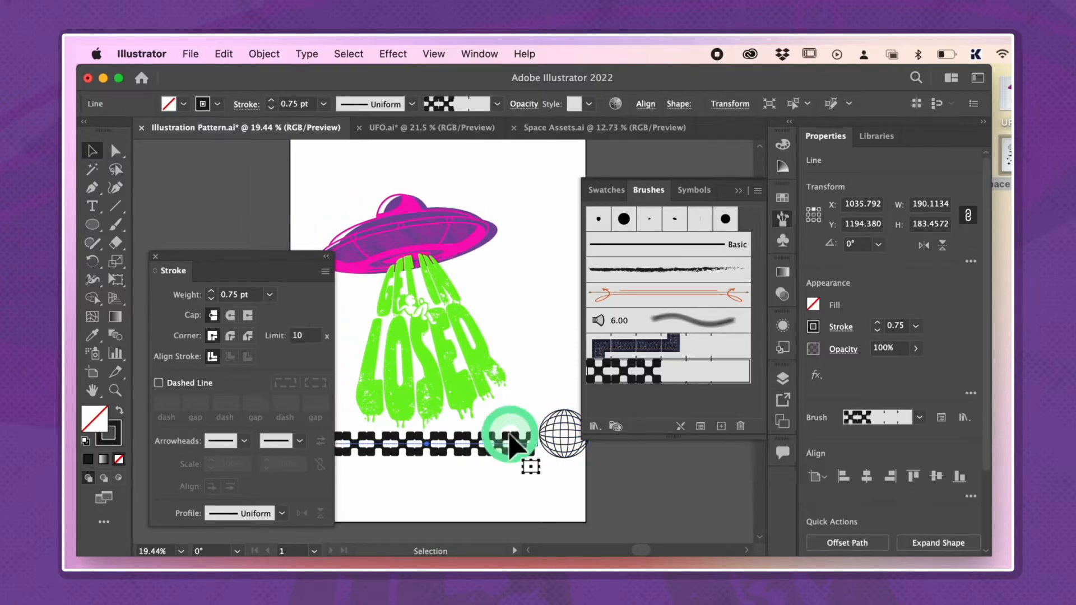
Reduce the checkered line's stroke weight to 0.5 pt and enlarge the globe beside its end to about 214 px wide
left_click(211, 291)
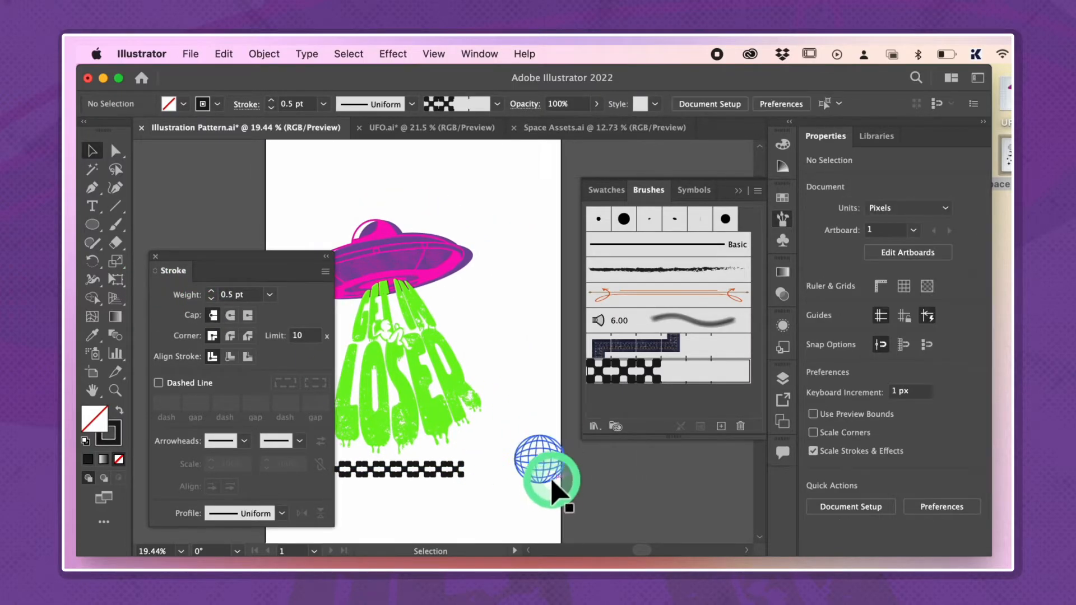
left_click_drag(549, 476, 509, 470)
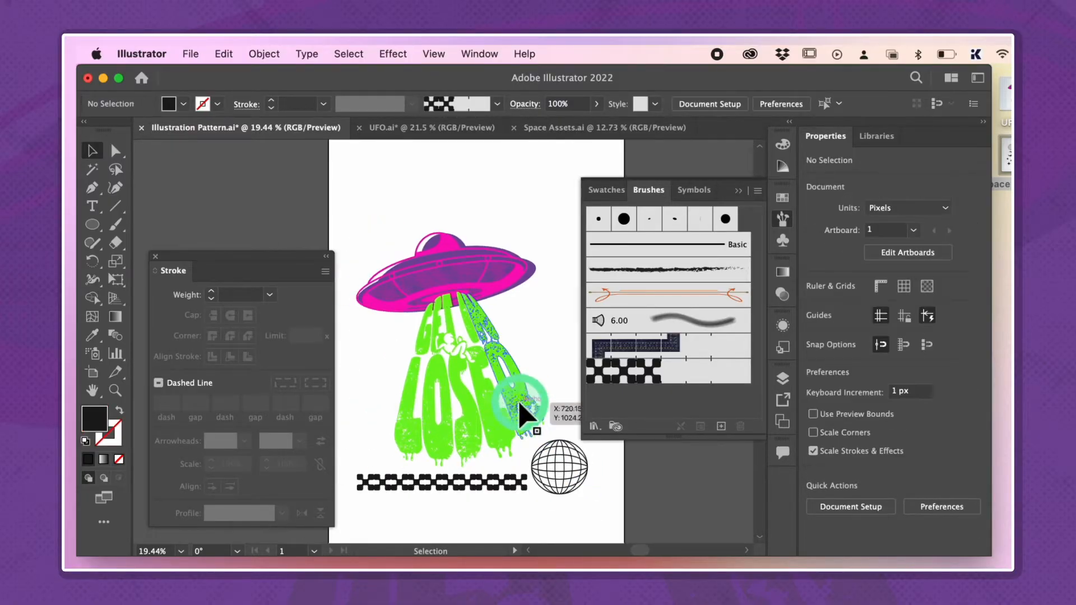
left_click_drag(528, 413, 493, 413)
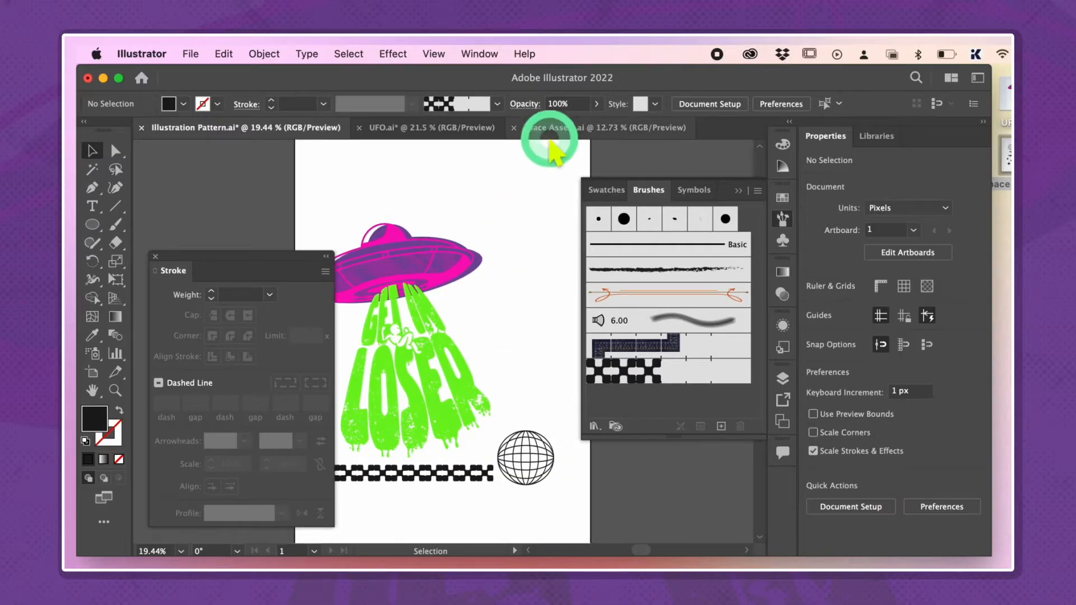
Copy the column of X shapes from Space Assets.ai into Illustration Pattern.ai and place it above the globe
left_click(554, 129)
left_click(495, 297)
left_click(286, 129)
left_click(497, 336)
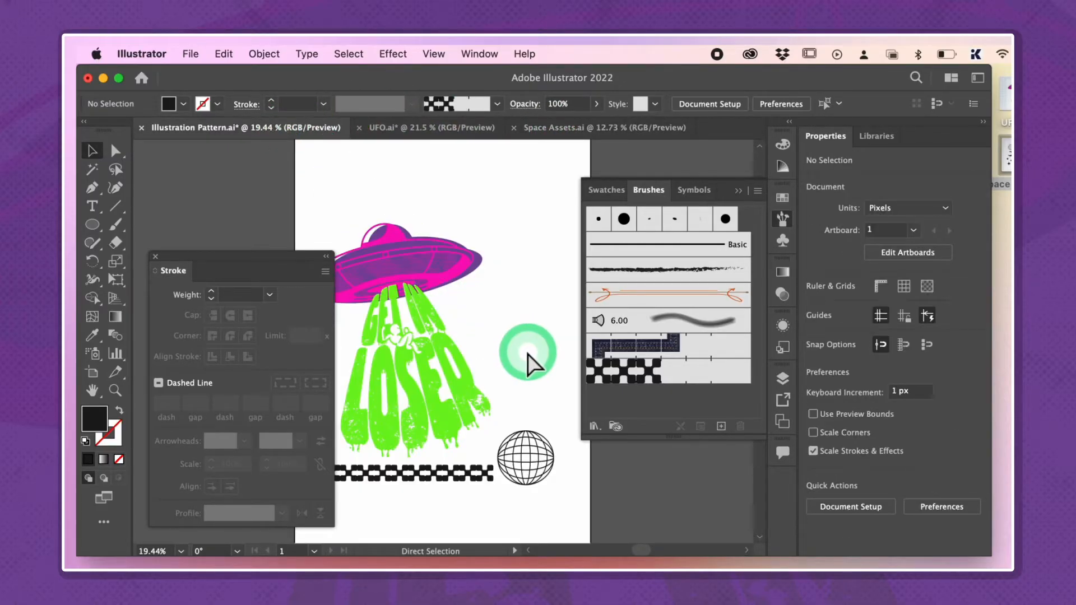
key("cmd+v")
scroll(547, 372, "right", 2)
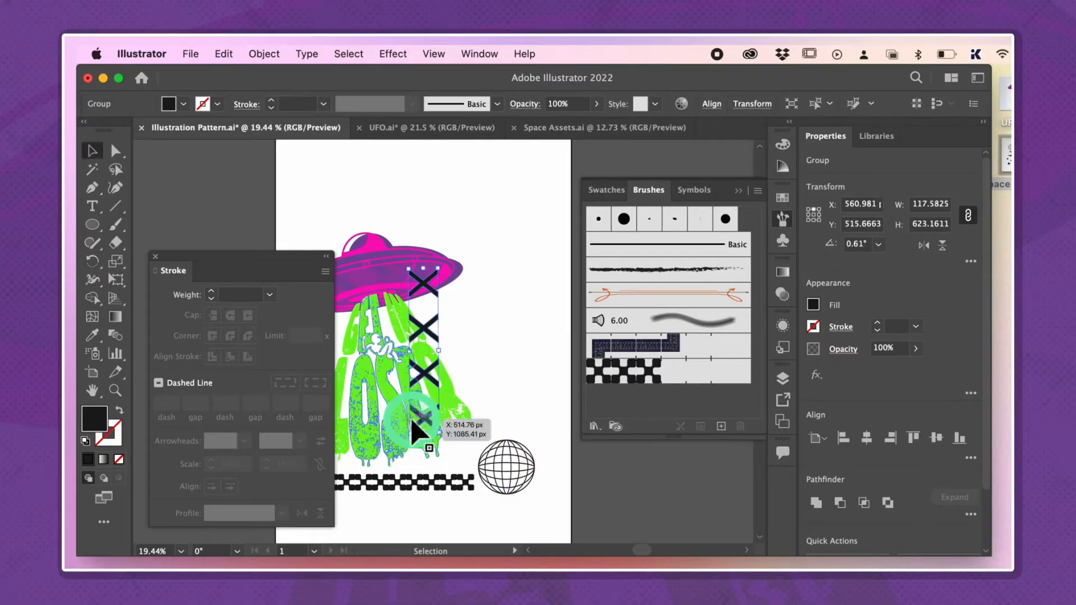
Copy the globe, moon, stars and alien from Space Assets.ai into Illustration Pattern.ai, moving them above the UFO artwork
left_click(588, 128)
left_click_drag(470, 243, 357, 399)
key("super+c")
left_click(286, 127)
scroll(502, 211, "down", 4)
key("super+v")
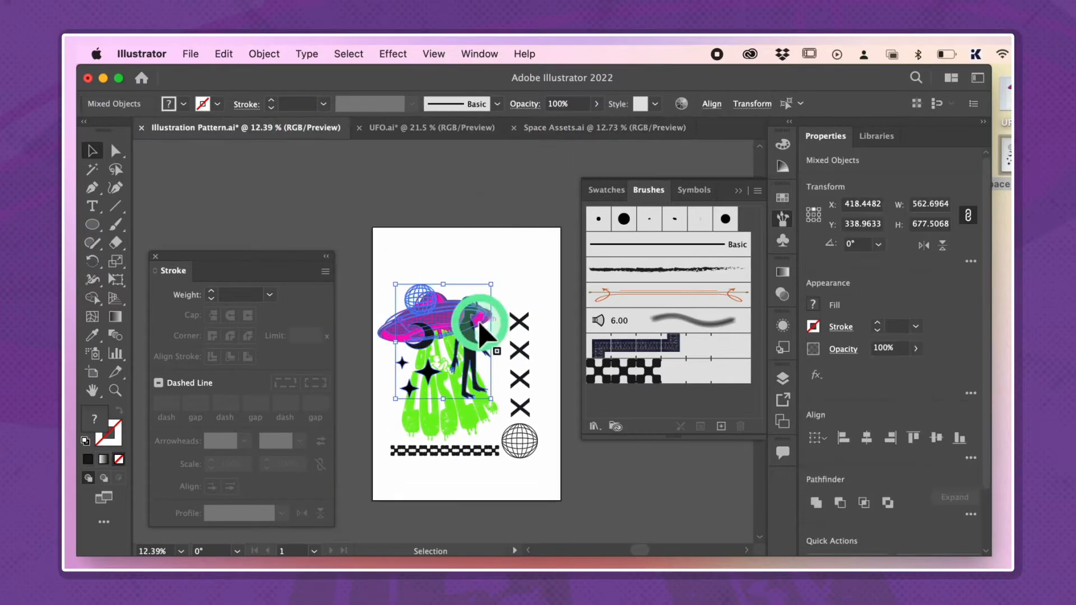
left_click_drag(481, 323, 487, 200)
Place the alien above the X column and scale the column down to about 96 by 536 px
left_click(524, 228)
scroll(525, 229, "up", 3)
left_click_drag(465, 241, 520, 258)
scroll(515, 280, "up", 2)
left_click_drag(476, 311, 468, 272)
scroll(485, 305, "down", 3)
left_click(463, 279)
scroll(511, 325, "up", 2)
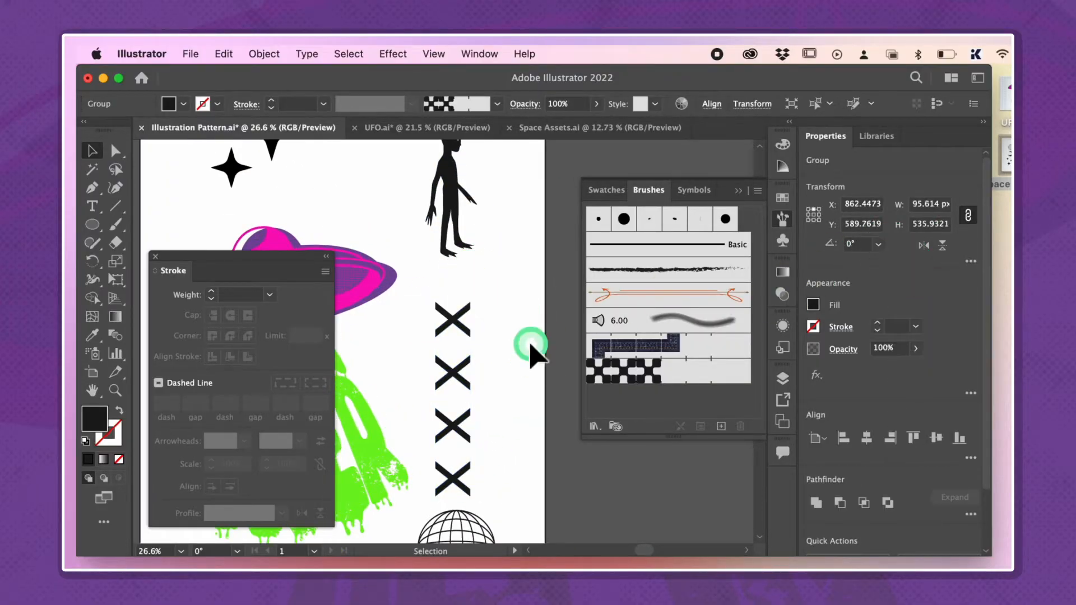
Shift the X column slightly to the right and lower the alien so it stands just above it
left_click(530, 345)
scroll(504, 359, "down", 2)
left_click_drag(475, 377, 480, 378)
left_click(508, 342)
scroll(499, 313, "down", 2)
left_click_drag(466, 276, 450, 321)
left_click(507, 288)
scroll(513, 280, "down", 2)
scroll(482, 297, "down", 2)
Nudge the UFO artwork and the checkered line up slightly beside the X column and globe
left_click(456, 317)
scroll(445, 442, "up", 3)
scroll(437, 482, "left", 2)
left_click_drag(440, 469, 440, 461)
scroll(434, 461, "left", 3)
key("a")
left_click(413, 480)
scroll(417, 437, "down", 2)
scroll(432, 219, "left", 2)
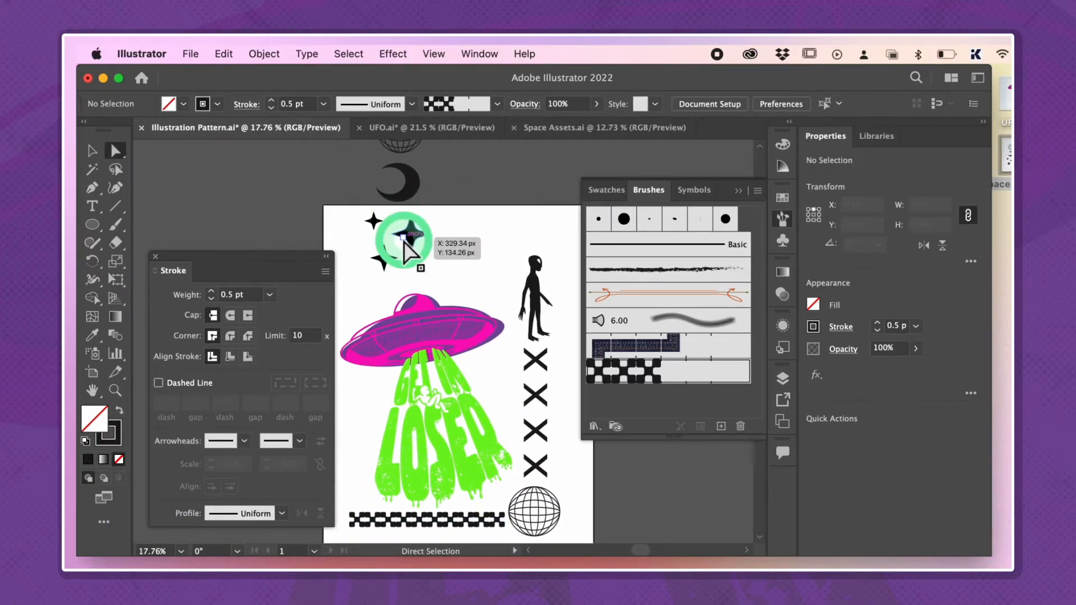
Flip the group of three stars horizontally and move it between the lettering and the X column
key("v")
left_click(433, 234)
left_click(924, 245)
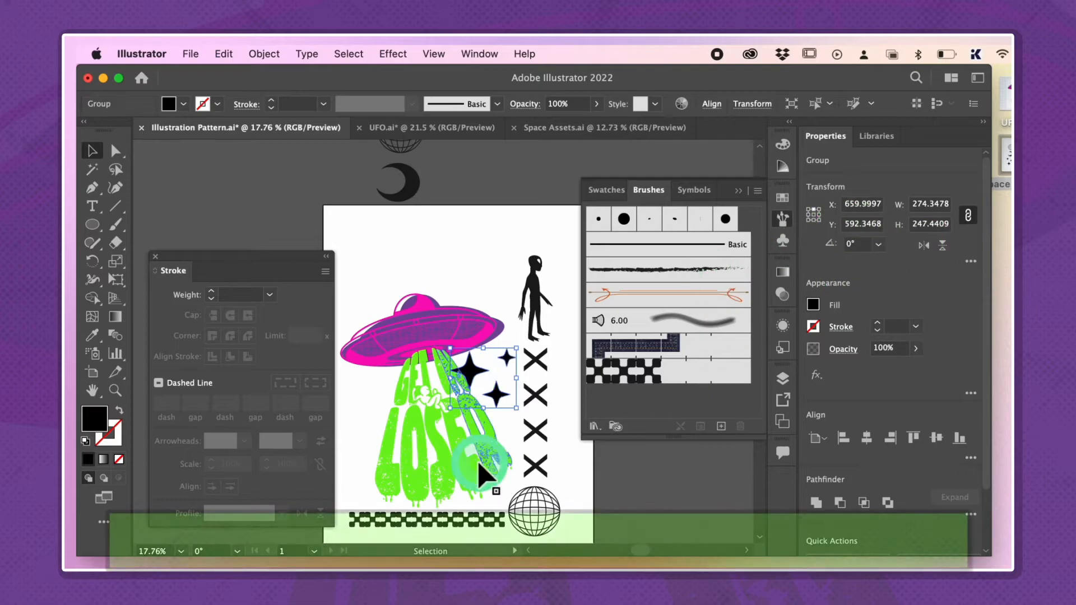
scroll(448, 420, "up", 3)
scroll(426, 392, "right", 2)
left_click(408, 379)
left_click_drag(399, 375, 414, 374)
Rearrange the individual stars within their group to fill the gap below the UFO's right edge
scroll(437, 370, "up", 1)
double_click(390, 432)
scroll(448, 393, "up", 2)
left_click(437, 369)
left_click_drag(437, 370, 451, 352)
scroll(438, 413, "up", 5)
left_click_drag(429, 483, 430, 469)
double_click(461, 421)
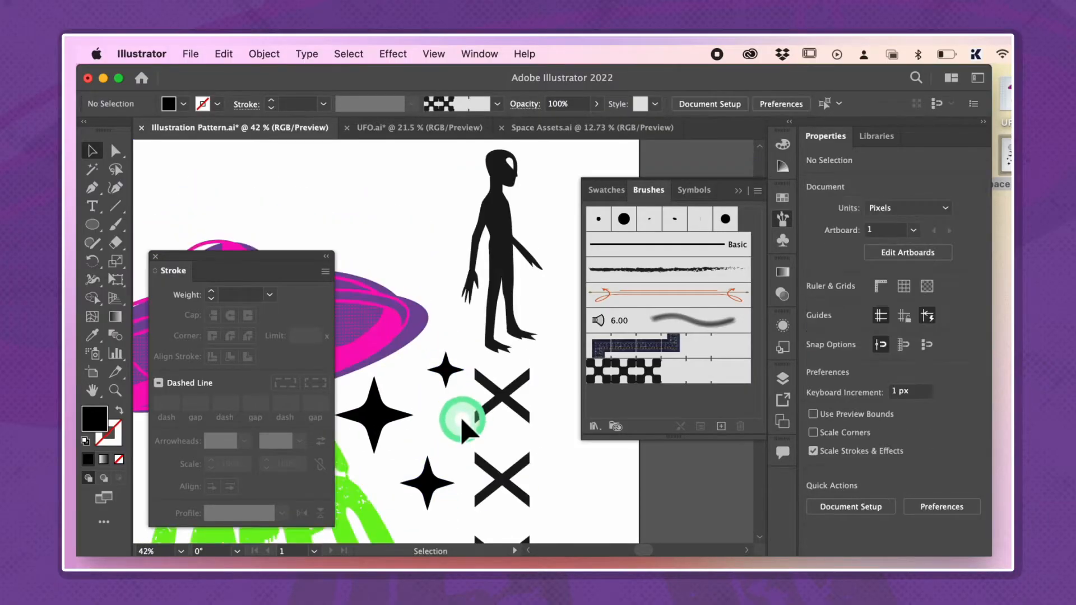
Move the crescent moon below the UFO's left edge, beside the lettering, and adjust its rotation
scroll(462, 426, "down", 5)
scroll(464, 429, "left", 2)
scroll(462, 426, "up", 1)
left_click_drag(442, 215, 420, 375)
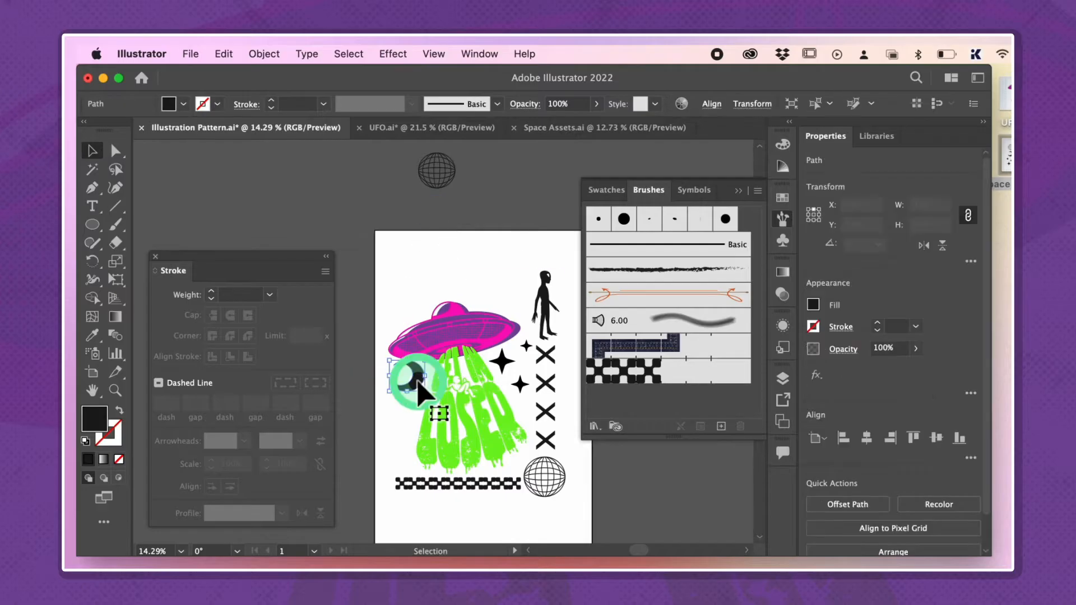
scroll(423, 370, "up", 5)
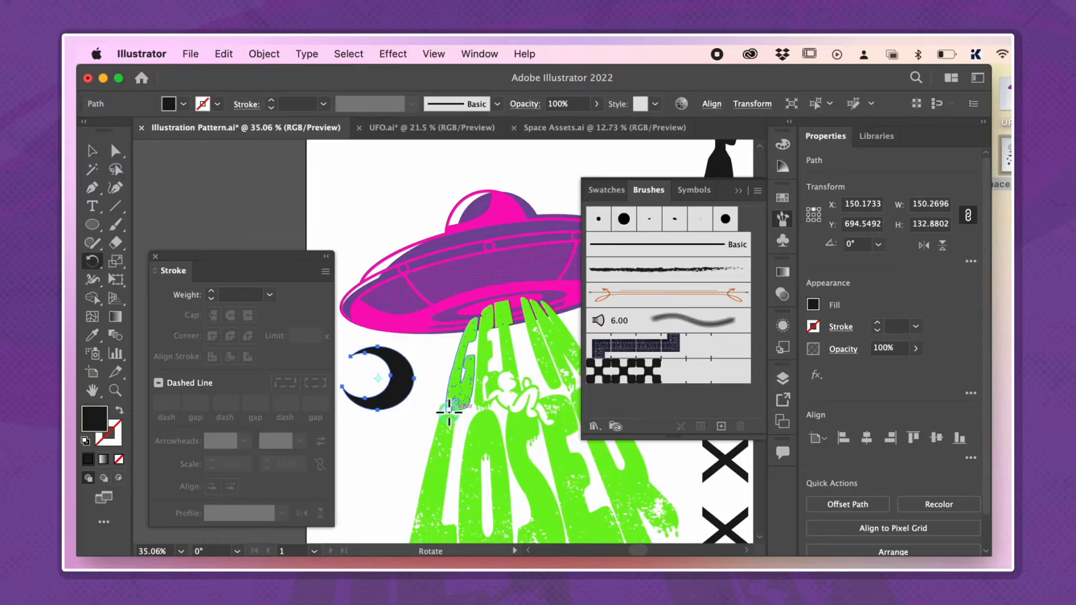
scroll(394, 461, "down", 5)
Duplicate the alien, scale the copy down, and stand it left of the lettering above the checkered line
left_click(517, 280)
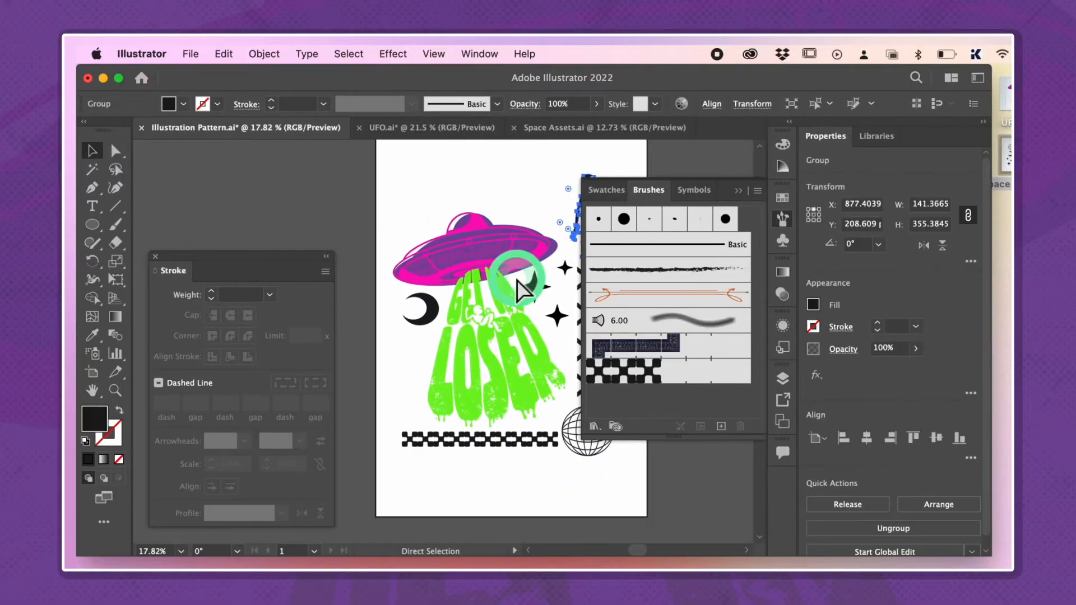
scroll(413, 401, "up", 4)
left_click_drag(415, 405, 430, 391)
left_click(432, 298)
scroll(434, 303, "down", 5)
Duplicate the star group to the left of the lettering and delete the largest star from the copy
left_click(490, 302)
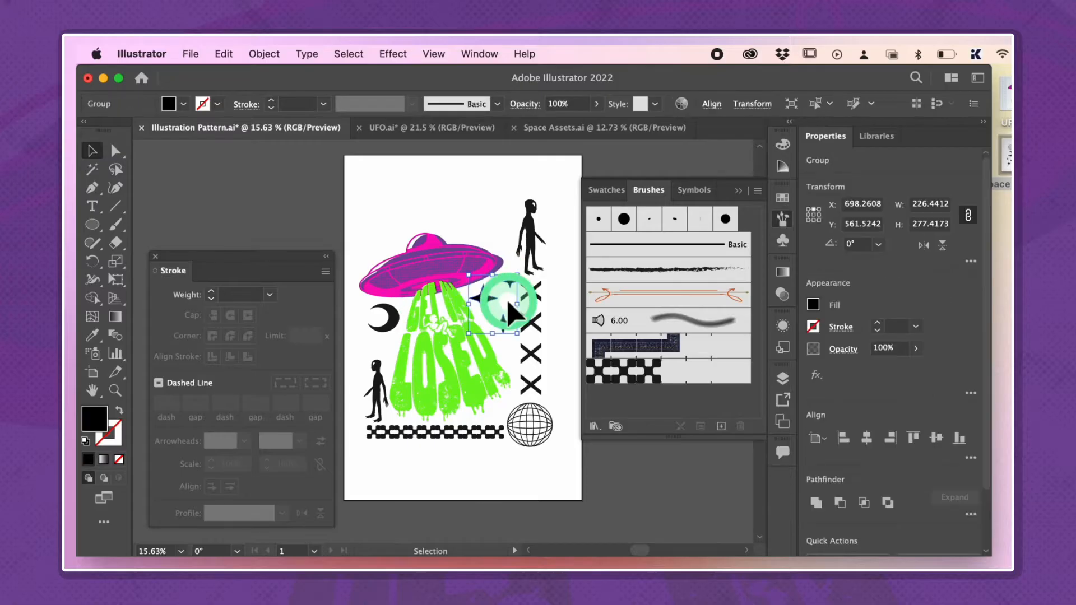
left_click_drag(486, 302, 437, 337)
scroll(440, 328, "up", 3)
left_click_drag(346, 363, 347, 363)
scroll(347, 363, "up", 3)
key("a")
left_click(378, 336)
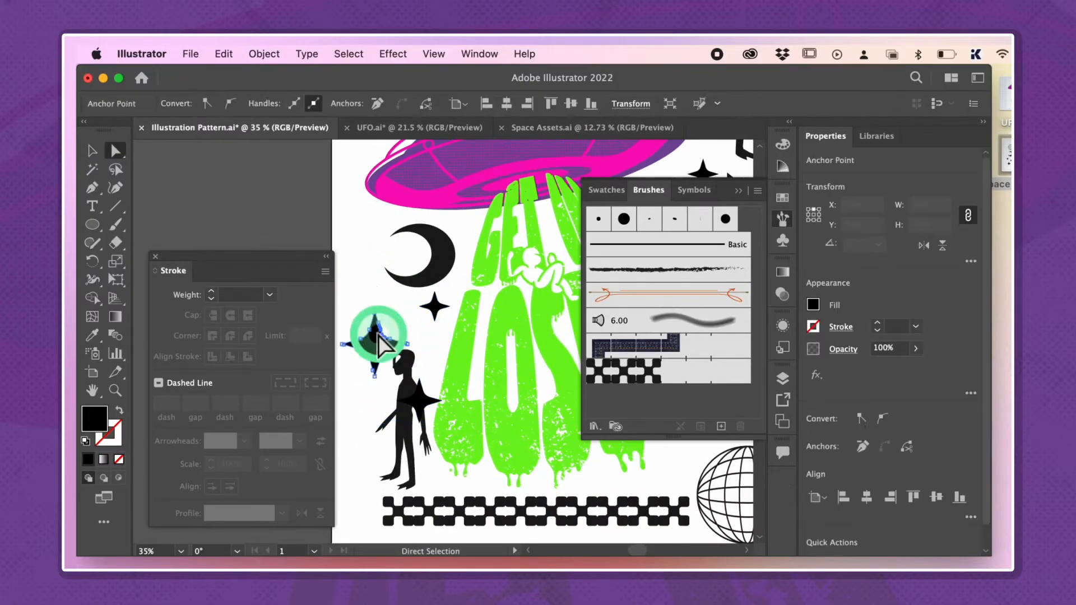
key("Delete")
Fit the two remaining copied stars into the gap between the crescent moon and the small alien
key("v")
scroll(377, 337, "up", 4)
double_click(475, 291)
left_click_drag(476, 292, 408, 296)
left_click_drag(476, 344, 463, 344)
left_click(404, 287)
left_click(460, 334, "shift")
left_click_drag(498, 265, 491, 272)
double_click(508, 258)
scroll(508, 259, "down", 8)
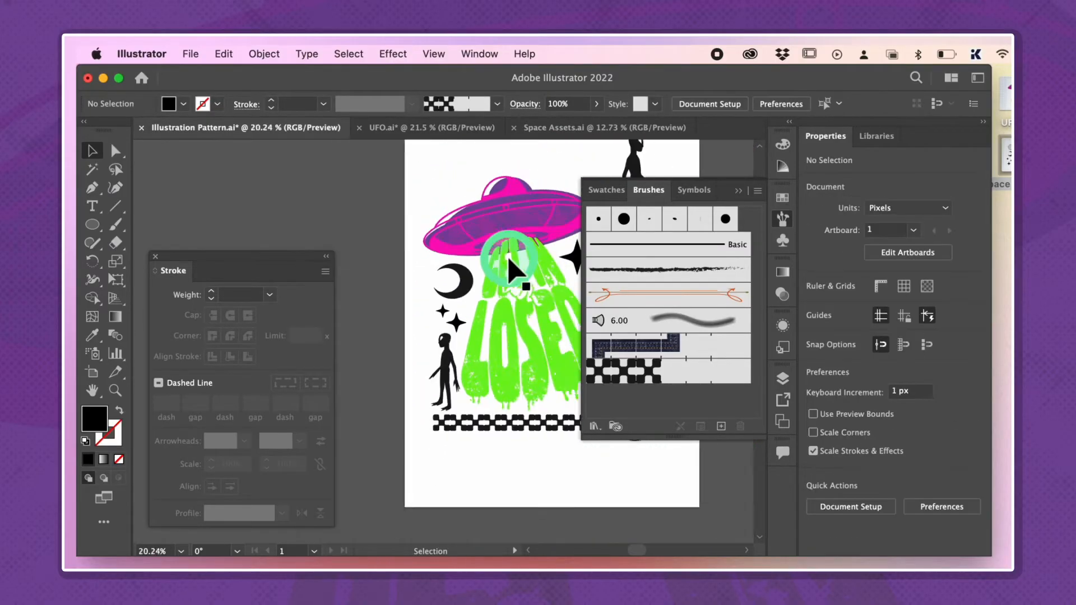
Add the text "SPACE" near the top of the artboard above the UFO
scroll(508, 259, "up", 3)
key("t")
left_click(397, 245)
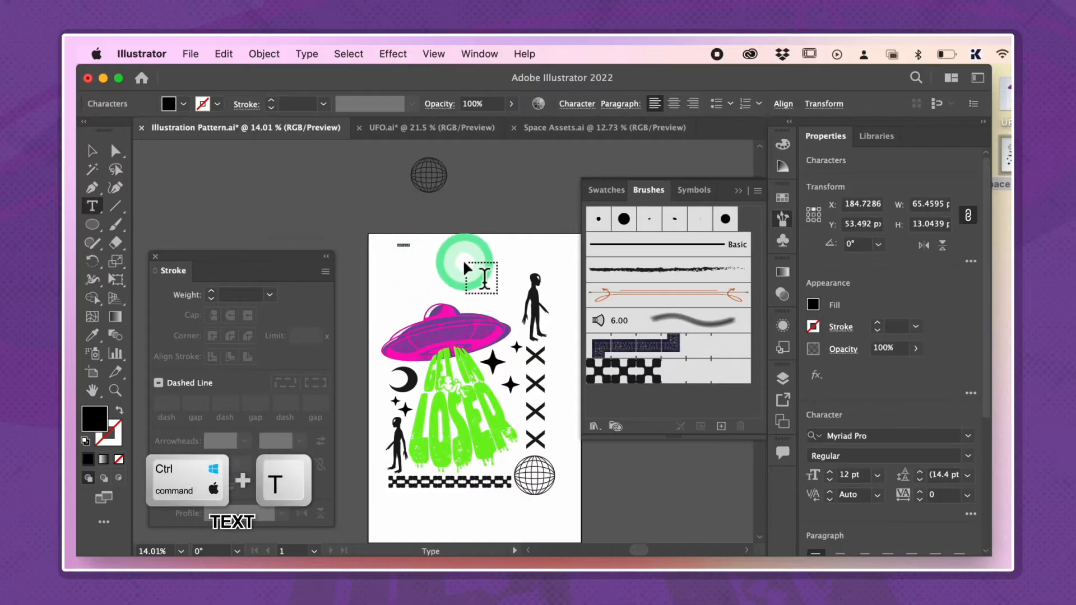
scroll(462, 259, "up", 5)
scroll(463, 259, "left", 1)
type("SPACE")
left_click(93, 150)
Set the font of the SPACE text to CF TechnoMania Slanted
key("super+t")
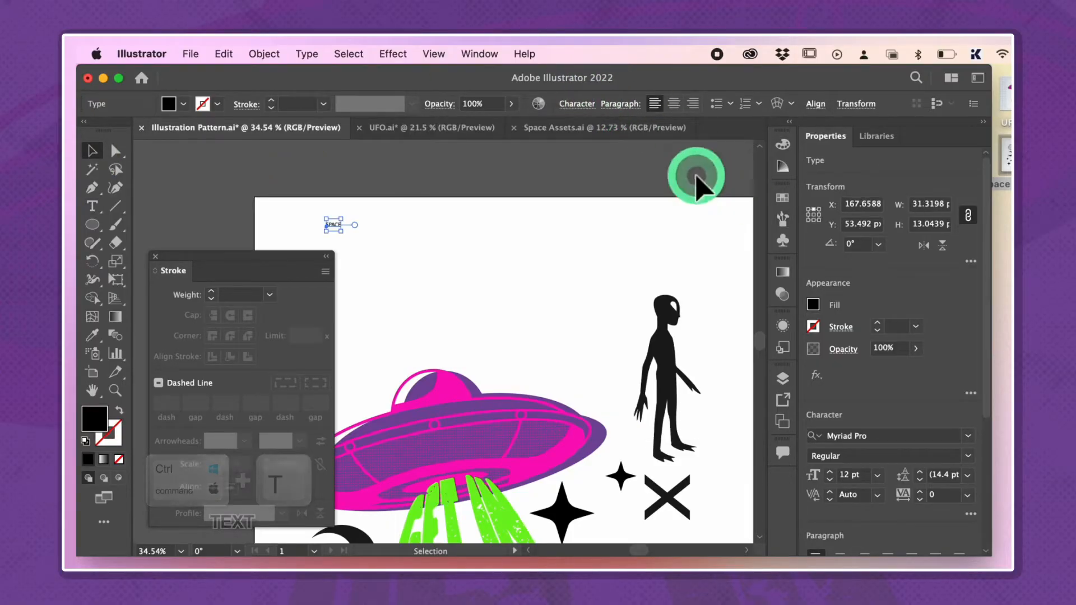
key("super+t")
left_click(583, 129)
left_click(611, 235)
left_click(689, 234)
scroll(689, 234, "down", 3)
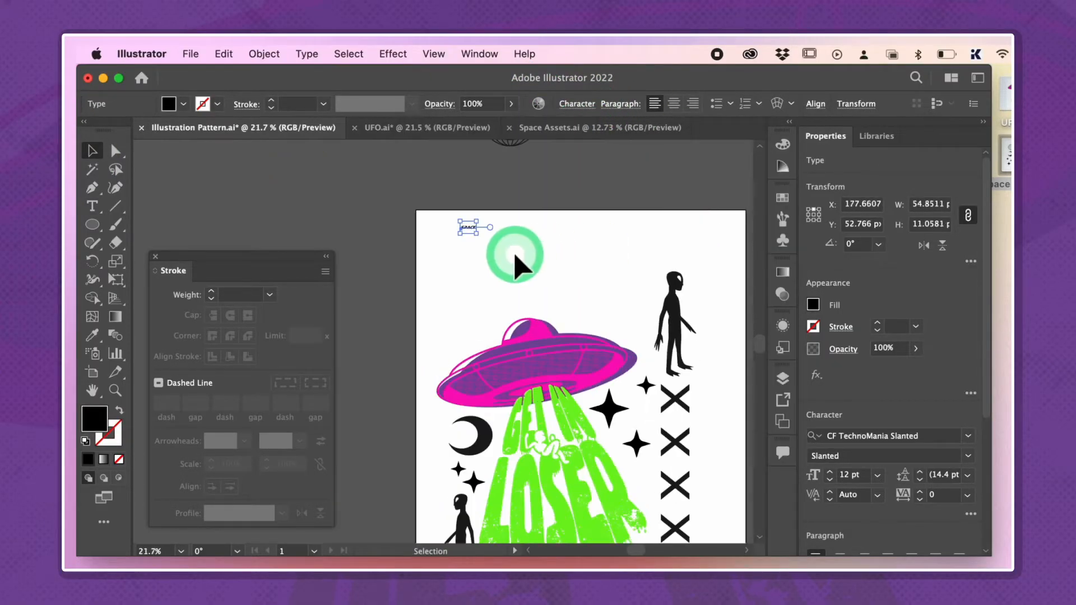
Enlarge the SPACE text to about 883 px wide and duplicate it as an unfilled copy with a 1 pt outline
left_click_drag(619, 285, 659, 266)
scroll(557, 293, "down", 3)
scroll(558, 293, "up", 2)
mouse_move(550, 263)
left_mouse_down()
mouse_move(565, 263)
mouse_move(506, 280)
mouse_move(505, 302)
left_mouse_up()
left_click(118, 410)
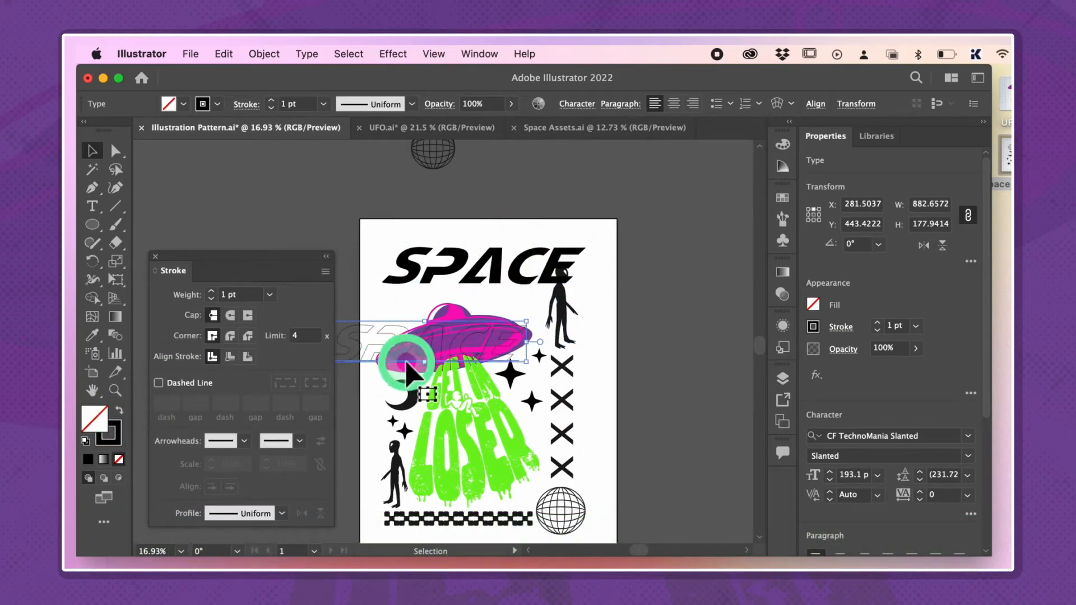
Offset the outlined SPACE copy just below the filled text near the artboard's top and increase its stroke weight
scroll(503, 298, "up", 3)
left_click_drag(502, 222, 490, 210)
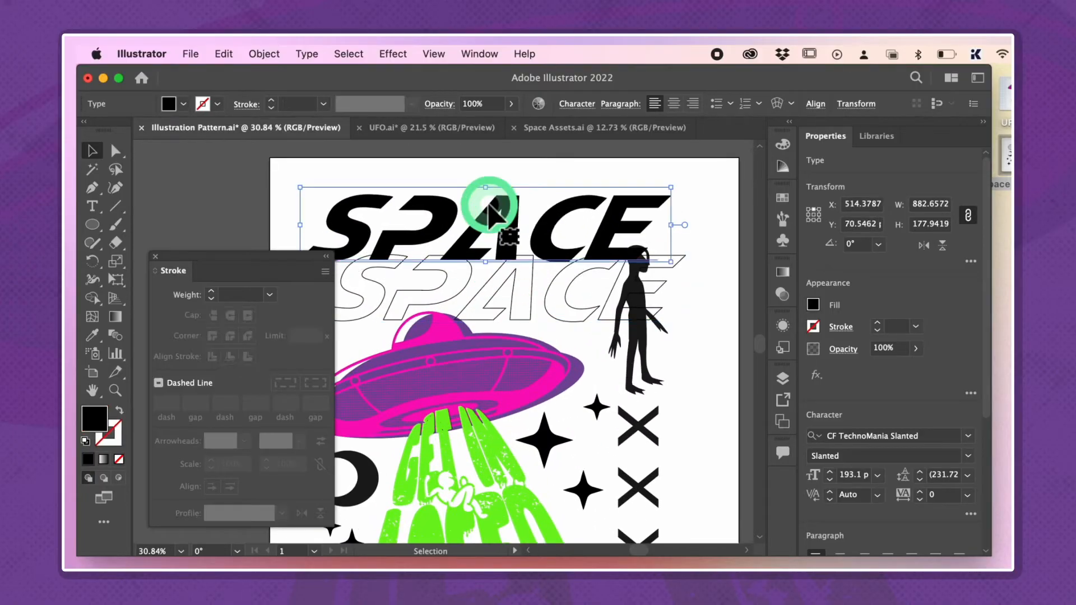
scroll(491, 215, "down", 2)
left_click_drag(496, 302, 497, 306)
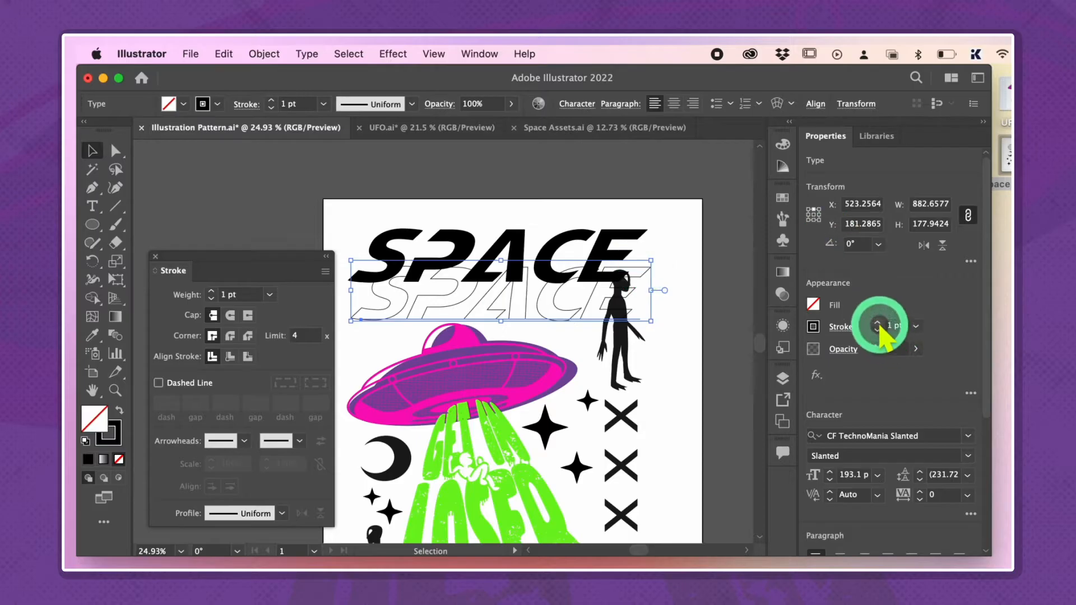
left_click(877, 323)
left_click(683, 275)
Scale the X column down to about 83 by 466 px and lower the large alien to just above it
scroll(683, 275, "down", 5)
left_click_drag(583, 283, 581, 291)
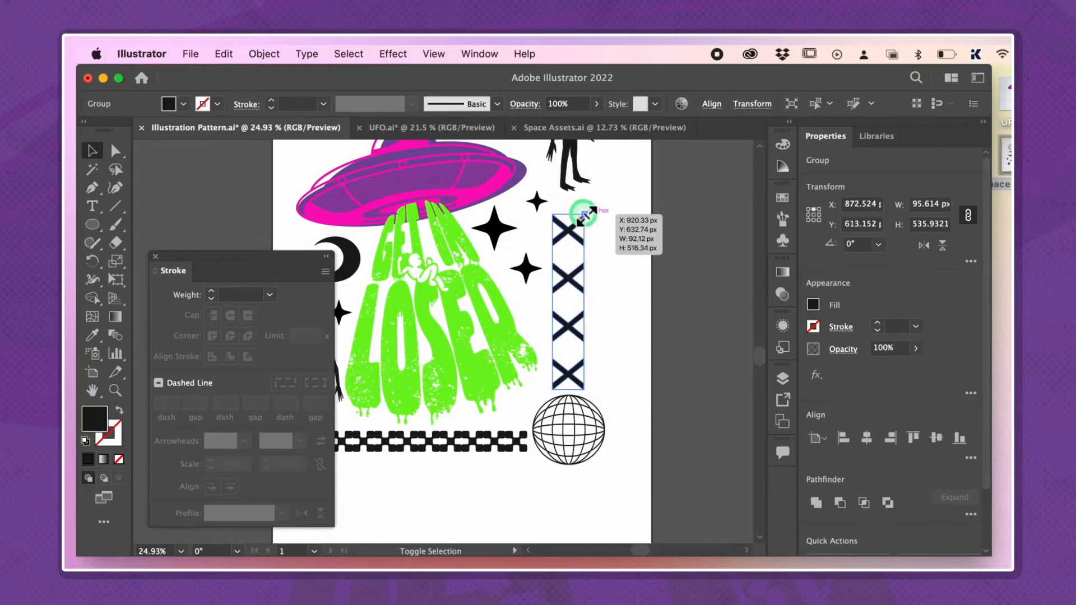
scroll(617, 247, "up", 3)
left_click_drag(566, 389, 570, 387)
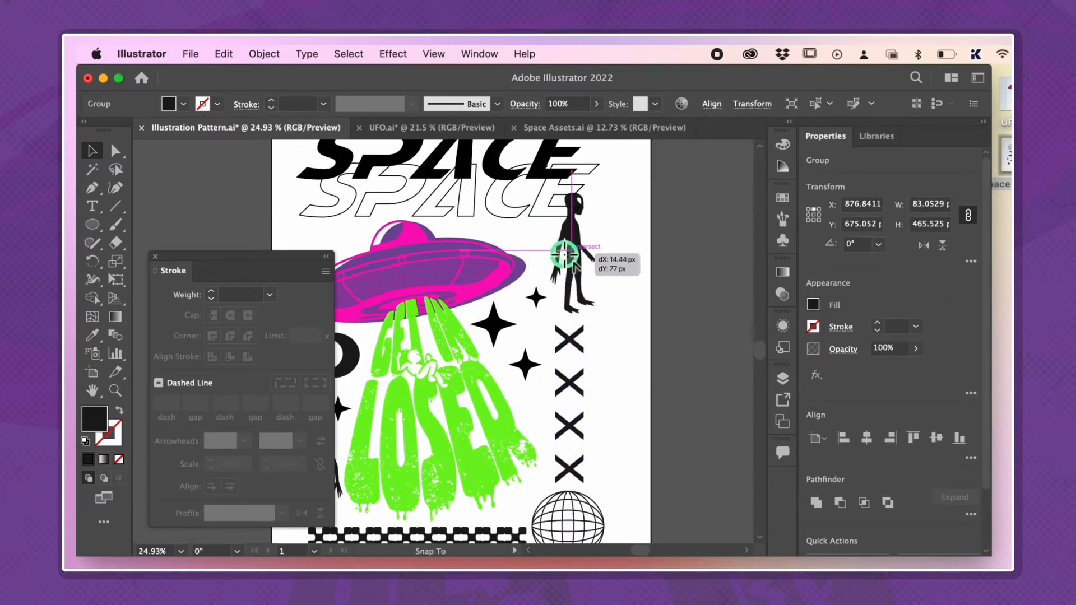
left_click_drag(562, 261, 562, 252)
left_click(631, 257)
scroll(644, 257, "down", 2)
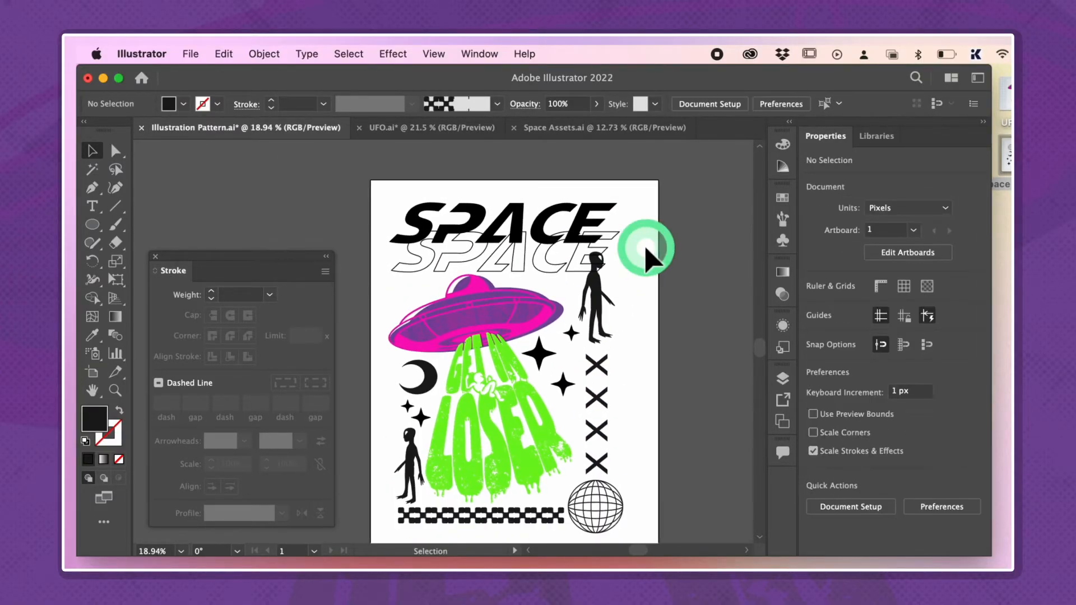
Duplicate the star group from beside the lettering, flip the copy horizontally, and place it above the UFO's left side
scroll(566, 359, "down", 2)
scroll(583, 404, "up", 2)
left_click(576, 357)
scroll(576, 357, "up", 4)
left_click_drag(577, 362, 435, 332)
left_click(924, 245)
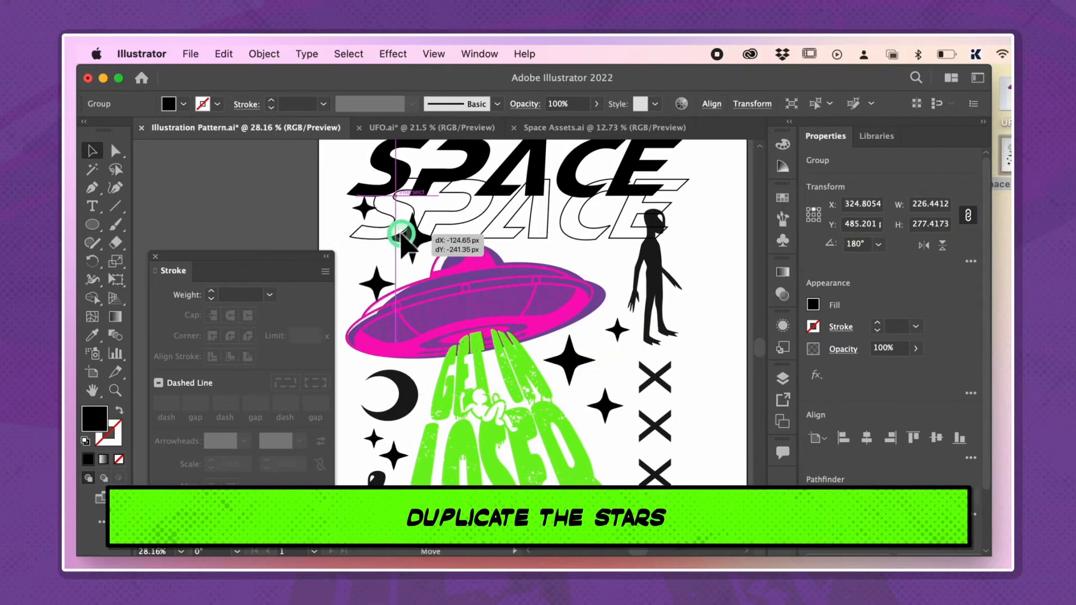
left_click_drag(403, 235, 396, 229)
Reposition the individual stars of the copied group between the SPACE lettering and the UFO's left side
scroll(396, 252, "up", 3)
double_click(447, 247)
left_click_drag(444, 264, 445, 257)
double_click(392, 297)
double_click(468, 362)
left_click_drag(461, 367, 466, 348)
double_click(521, 284)
left_click_drag(518, 302, 519, 303)
left_click_drag(450, 241, 449, 250)
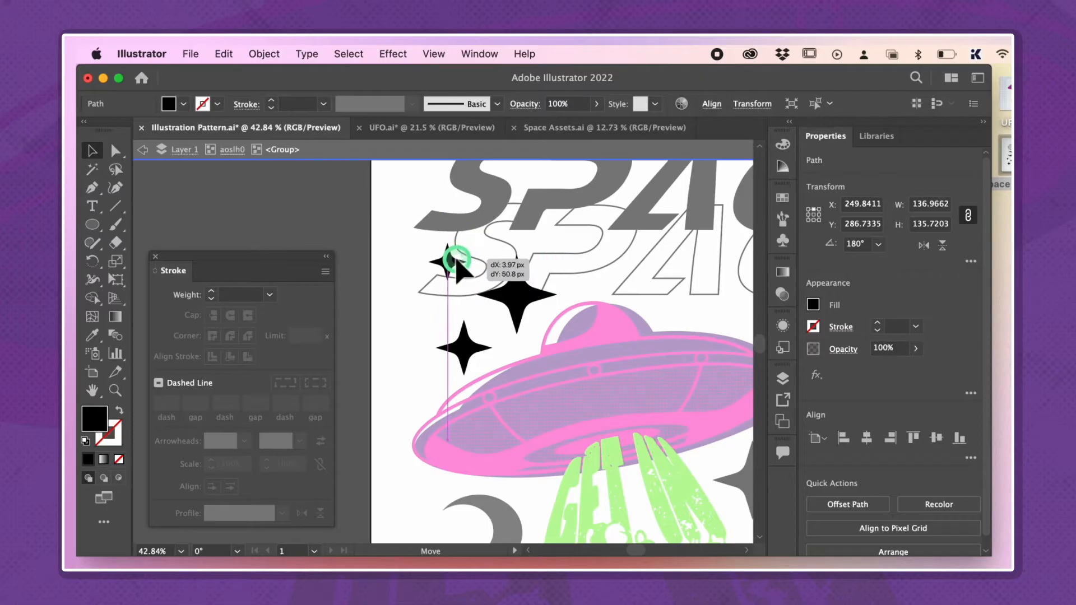
double_click(403, 289)
scroll(403, 289, "down", 6)
left_click(647, 483)
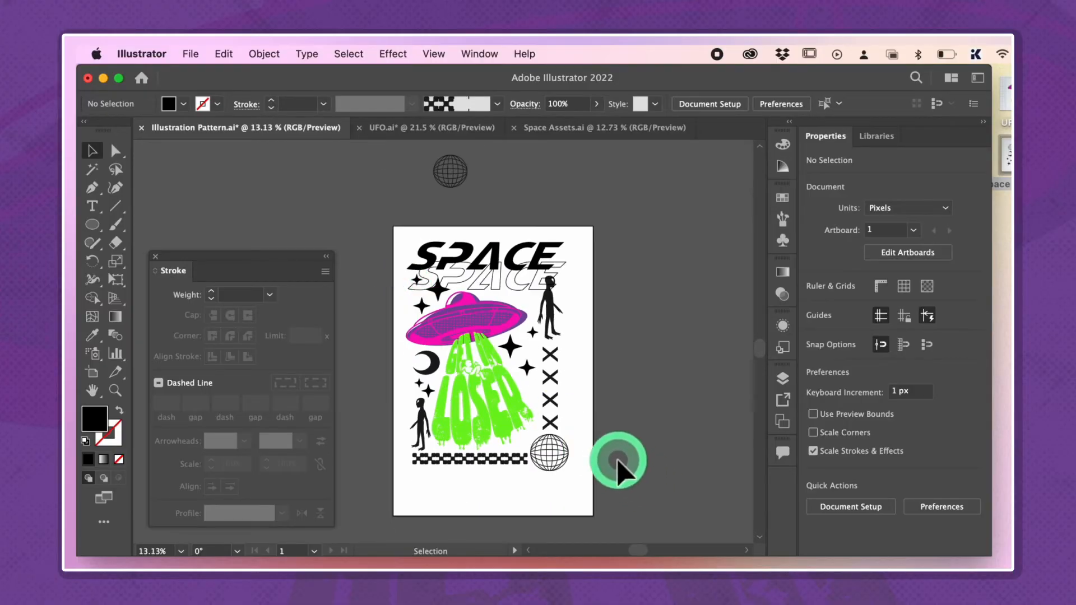
Add the text "SOLAR SYSTEM" beside the artboard's right edge and enlarge it
scroll(581, 459, "up", 2)
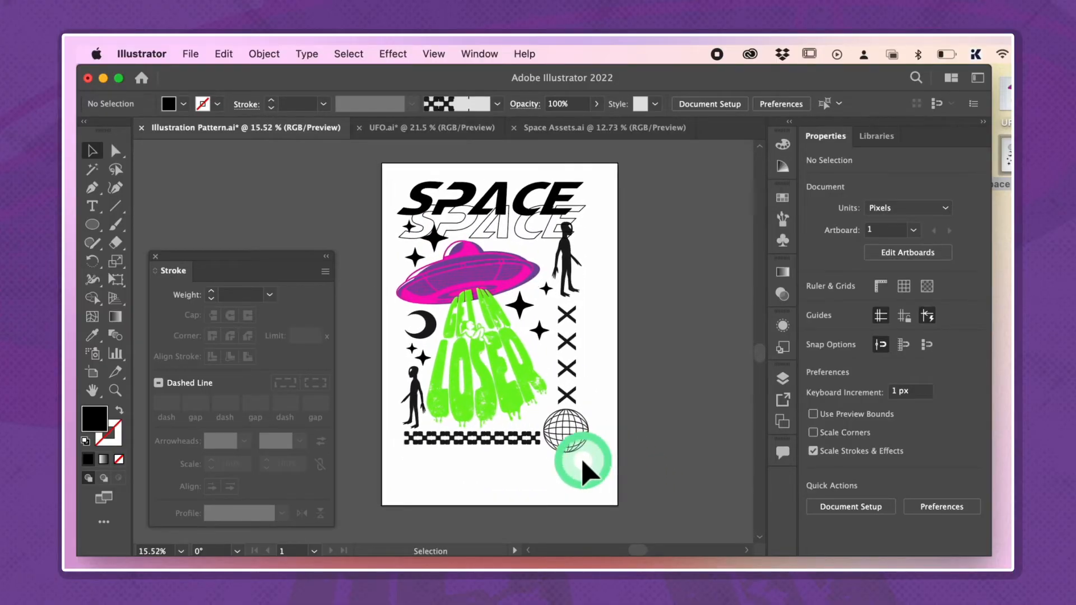
scroll(581, 459, "up", 2)
scroll(582, 459, "left", 1)
left_click(644, 367)
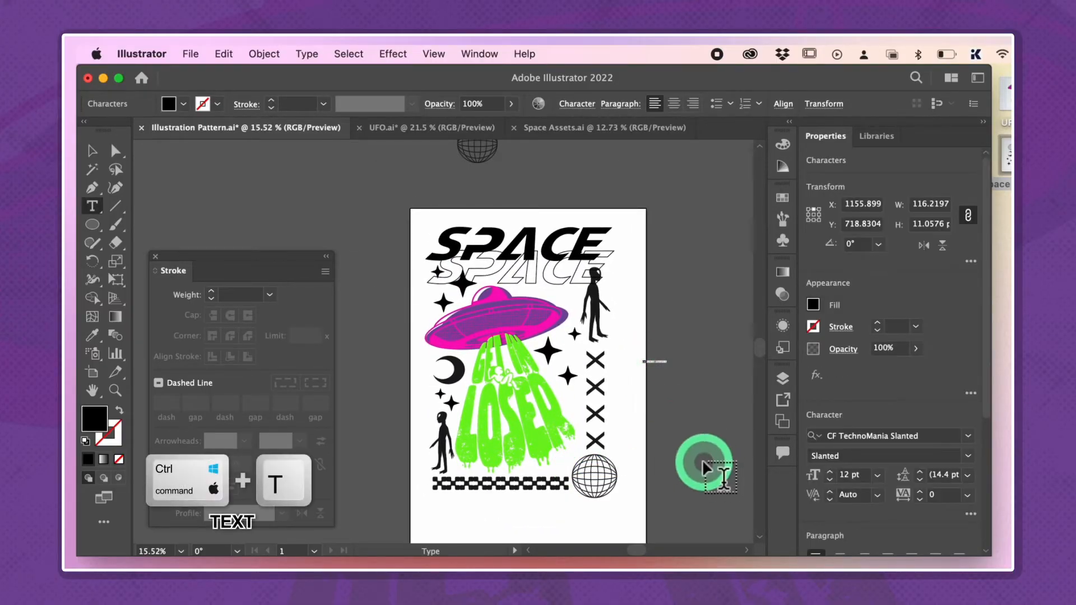
scroll(709, 377, "up", 5)
type("SOLAR SYSTEM")
key("Escape")
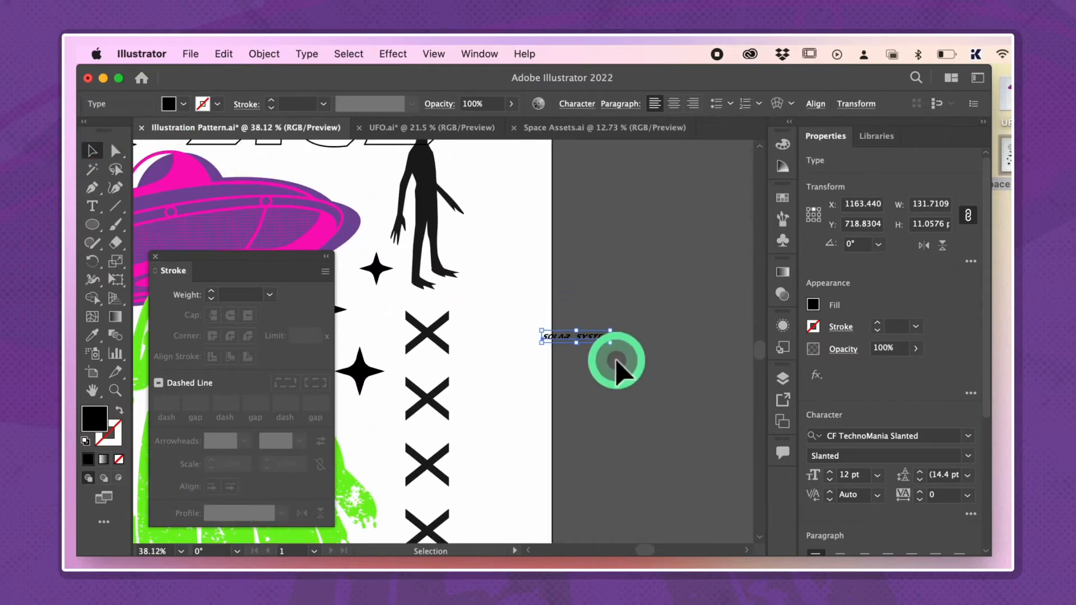
left_click_drag(704, 398, 723, 401)
left_click(650, 431)
Duplicate the globe and move the copy off the artboard, next to the SOLAR SYSTEM text
scroll(648, 432, "down", 5)
left_click(461, 449)
key("super+c")
key("super+v")
scroll(566, 325, "up", 4)
left_click_drag(352, 365, 649, 288)
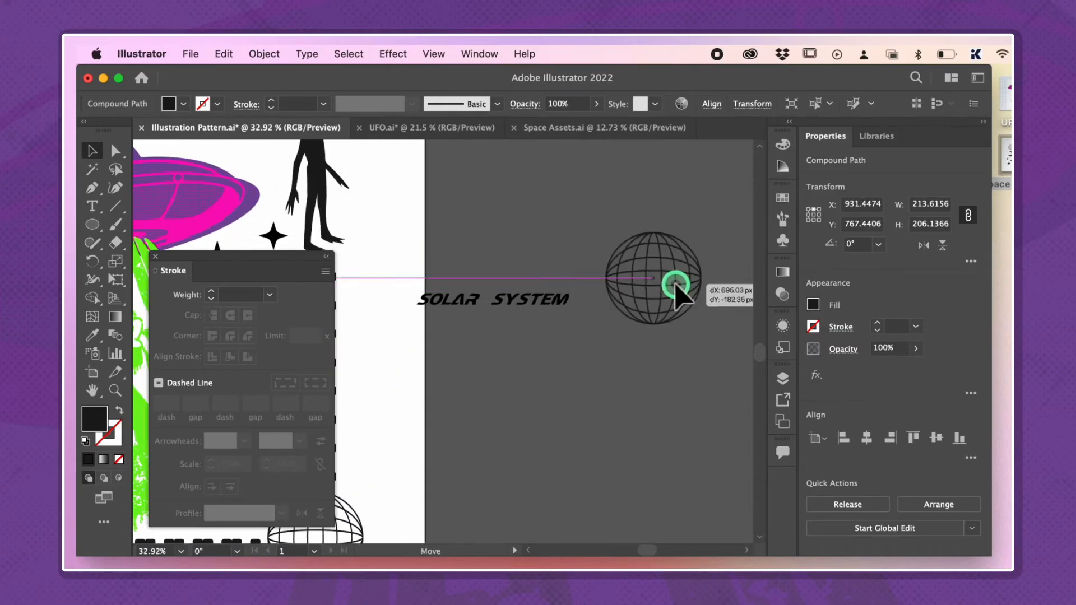
Shrink the globe copy to about 62 by 60 px at the end of the SOLAR SYSTEM text, then align and group them
scroll(648, 288, "up", 4)
left_click_drag(693, 214, 583, 304)
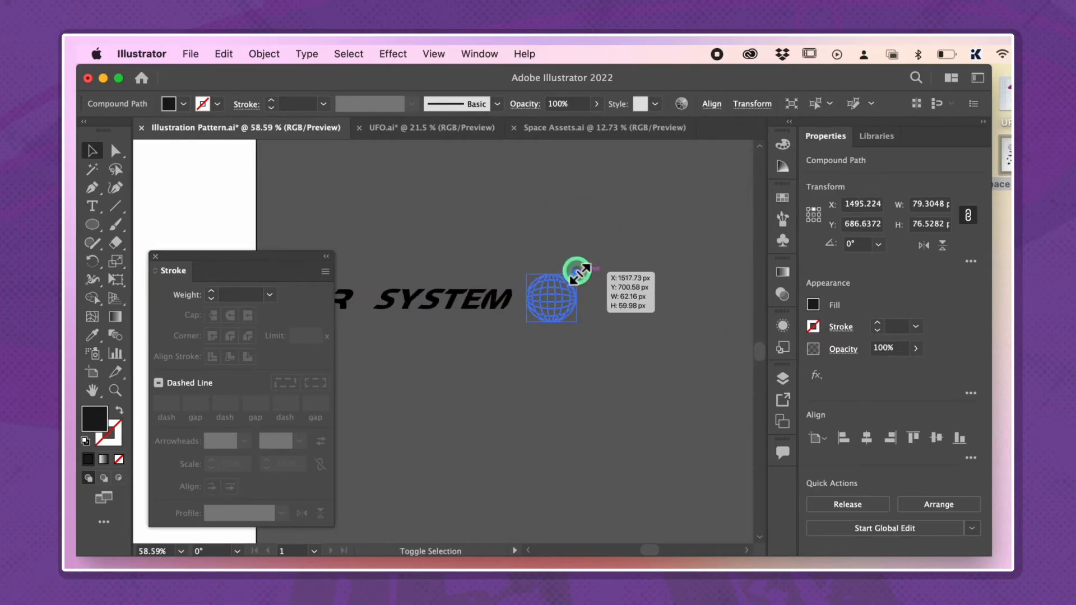
left_click(473, 294, "shift")
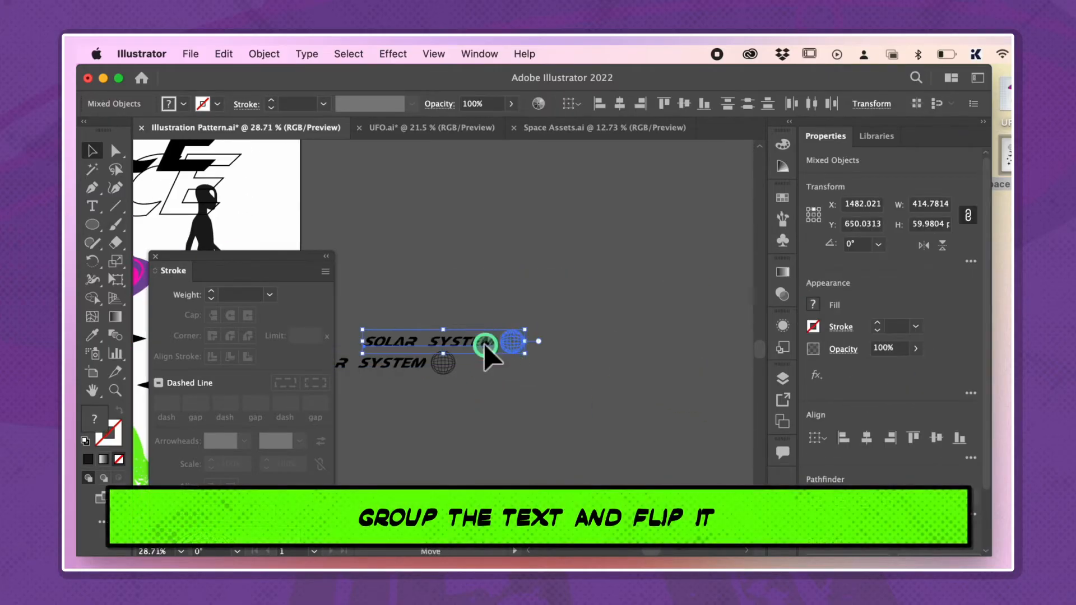
left_click(489, 371)
left_click_drag(461, 331, 391, 370)
key("super+g")
left_click(483, 365, "shift")
left_click(941, 437)
Duplicate the SOLAR SYSTEM and globe group and line the copies up end to end in one row
left_click(629, 408)
scroll(634, 393, "down", 4)
left_click(545, 380)
left_click(564, 417)
left_click(573, 402)
key("super+v")
left_click(938, 437)
left_click_drag(456, 368, 703, 356)
left_click(673, 433)
Delete the last globe at the end of the repeated SOLAR SYSTEM row
scroll(683, 429, "up", 5)
key("a")
left_click(701, 423)
left_click_drag(582, 336, 509, 483)
key("Delete")
Move the SOLAR SYSTEM strip onto the artboard, rotating it to run vertically along the left edge
scroll(615, 413, "down", 6)
key("v")
left_click_drag(613, 412, 443, 434)
scroll(577, 451, "down", 2)
scroll(577, 451, "left", 3)
left_click_drag(580, 352, 411, 408)
scroll(406, 405, "up", 3)
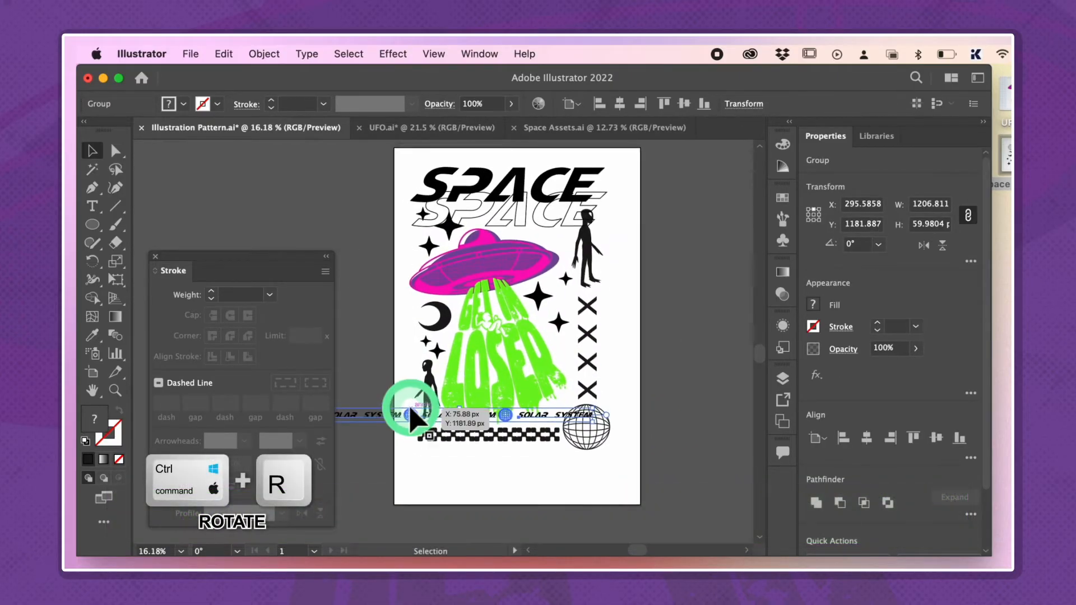
left_click_drag(422, 470, 399, 421)
scroll(667, 286, "up", 1)
Slightly shrink and reposition the UFO artwork beside the vertical SOLAR SYSTEM strip
left_click(669, 285)
scroll(417, 440, "up", 3)
scroll(543, 367, "up", 4)
left_click(548, 367)
left_click_drag(409, 244, 426, 248)
left_click_drag(527, 328, 523, 317)
scroll(696, 360, "down", 4)
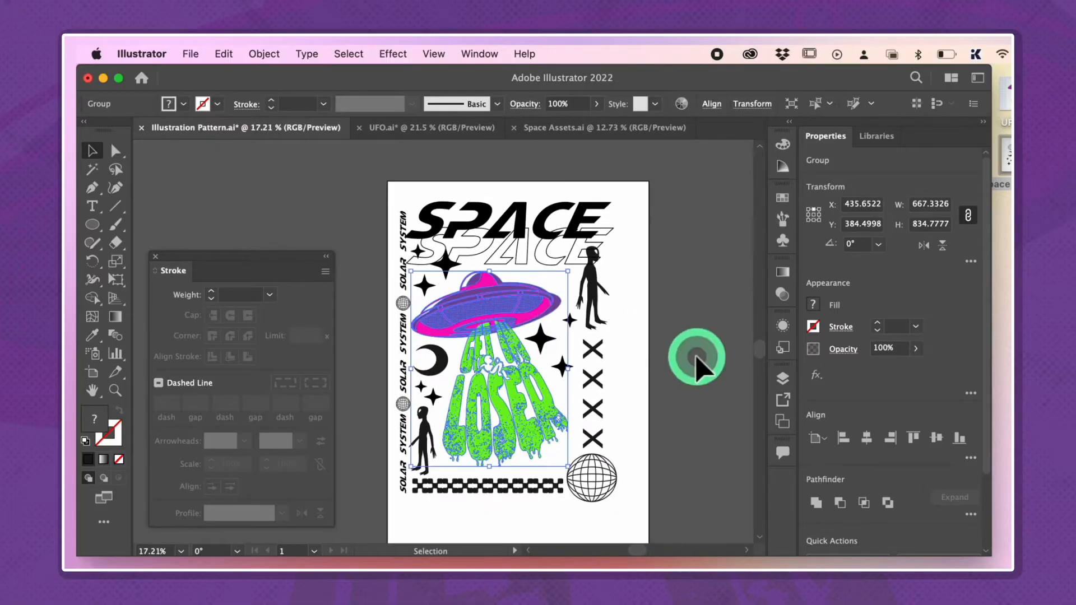
left_click(696, 360)
Slightly resize and nudge the SPACE lettering away from the vertical SOLAR SYSTEM strip
scroll(475, 257, "up", 3)
left_click(475, 254)
left_click(446, 220, "shift")
left_click_drag(377, 179, 385, 181)
left_click_drag(584, 210, 583, 207)
left_click(689, 147)
Duplicate the vertical SOLAR SYSTEM strip, flip the copy horizontally, and place it along the artboard's right edge
scroll(694, 223, "down", 4)
left_click(554, 242)
left_click(692, 220)
left_click(484, 343)
key("super+c")
key("super+v")
left_click(923, 245)
left_click_drag(444, 347, 667, 426)
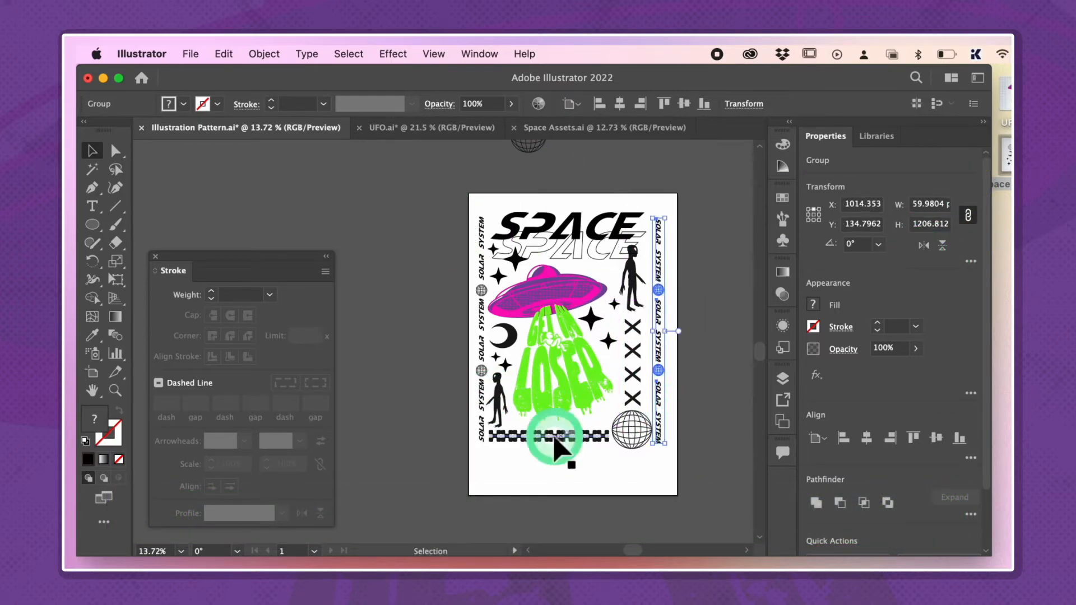
left_click(657, 399, "shift")
left_click(703, 365)
Delete the leftover globe lying above the artboard
scroll(704, 365, "up", 2)
left_click(631, 372)
left_click(593, 455)
left_click(650, 450)
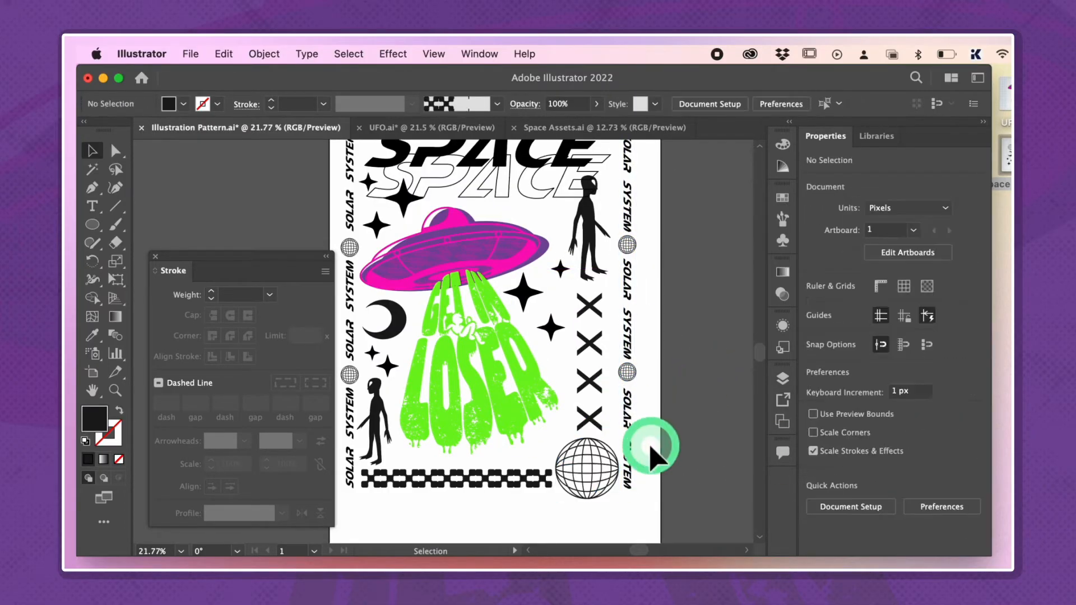
scroll(655, 449, "down", 2)
scroll(605, 426, "up", 2)
scroll(599, 424, "down", 2)
left_click(503, 185)
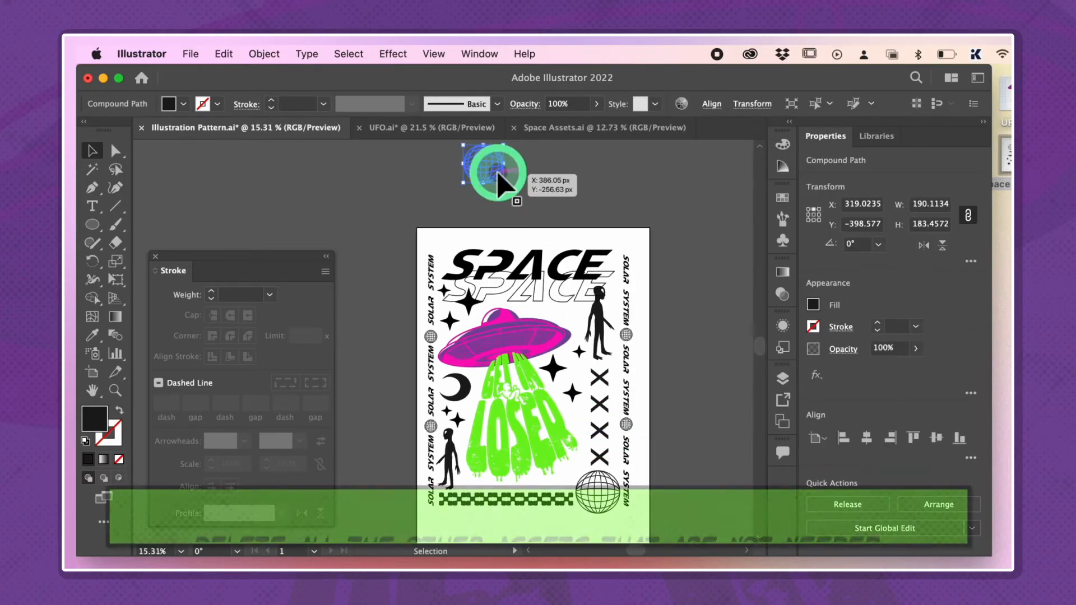
key("Delete")
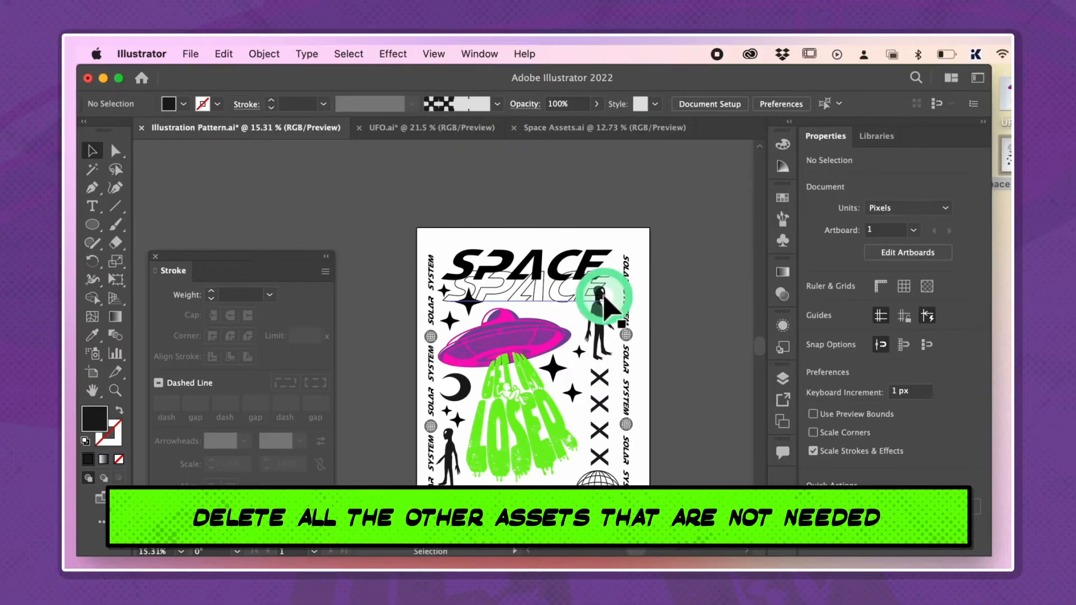
scroll(561, 336, "down", 2)
left_click(521, 395)
left_click(686, 340)
scroll(686, 340, "up", 5)
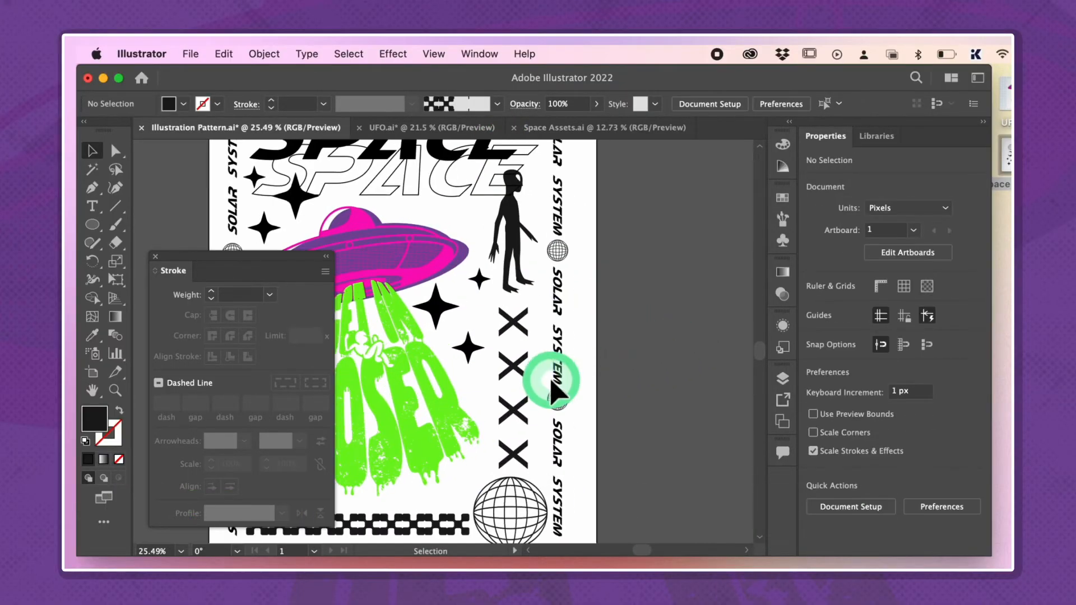
scroll(555, 379, "left", 1)
left_click(511, 327)
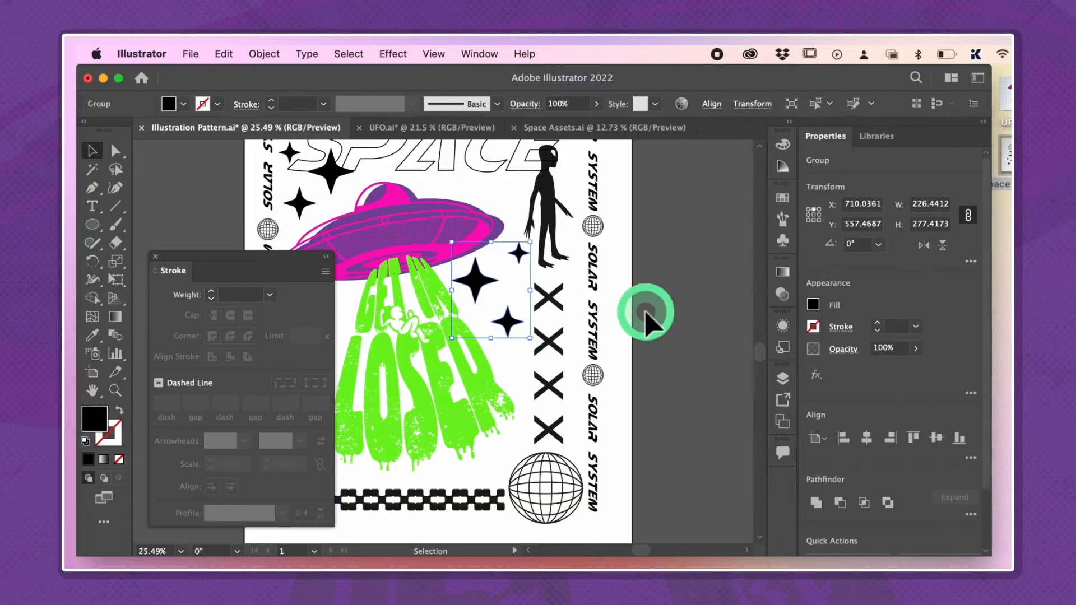
left_click(649, 308)
scroll(645, 313, "down", 4)
Lock the UFO artwork with its green lettering and select all the remaining poster elements
left_click(565, 250)
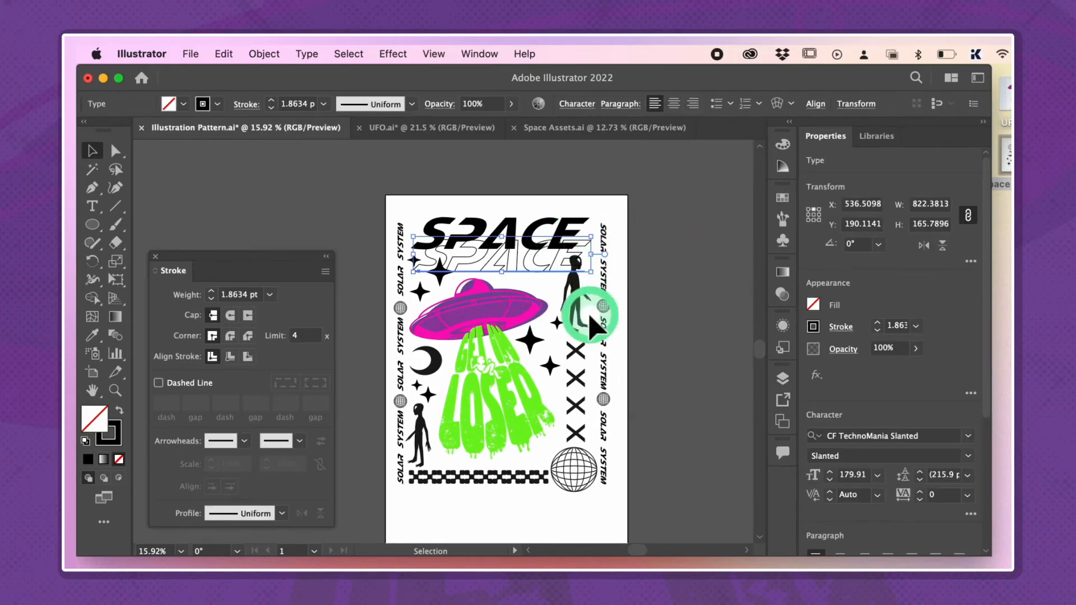
left_click(495, 321)
key("super+shift+a")
left_click_drag(653, 196, 379, 297)
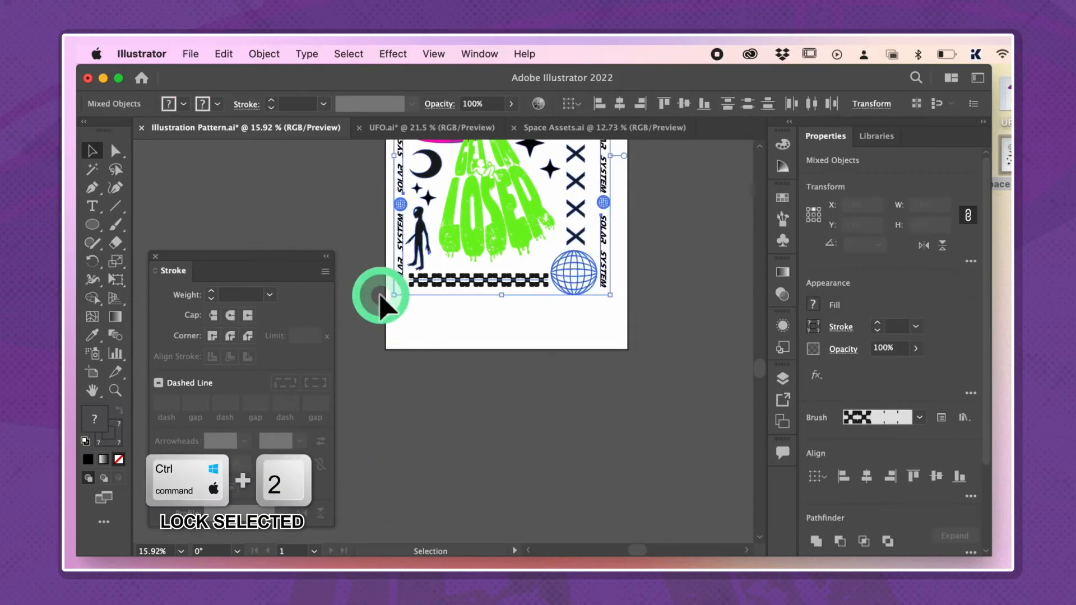
scroll(470, 359, "up", 5)
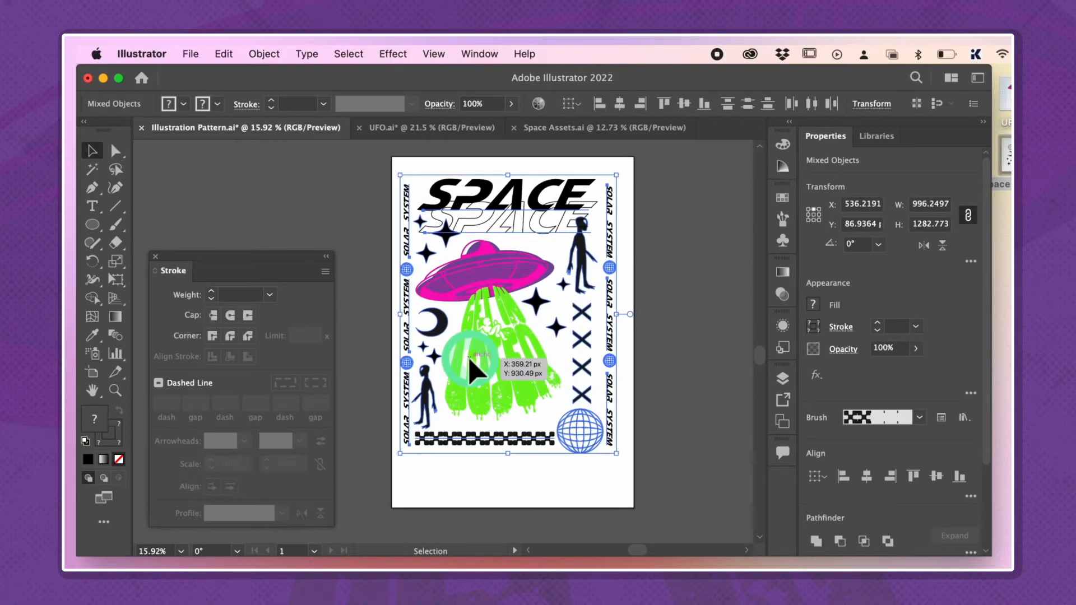
Expand the appearance of the selected poster elements and check their paths in outline view
scroll(470, 370, "up", 1)
left_click(264, 53)
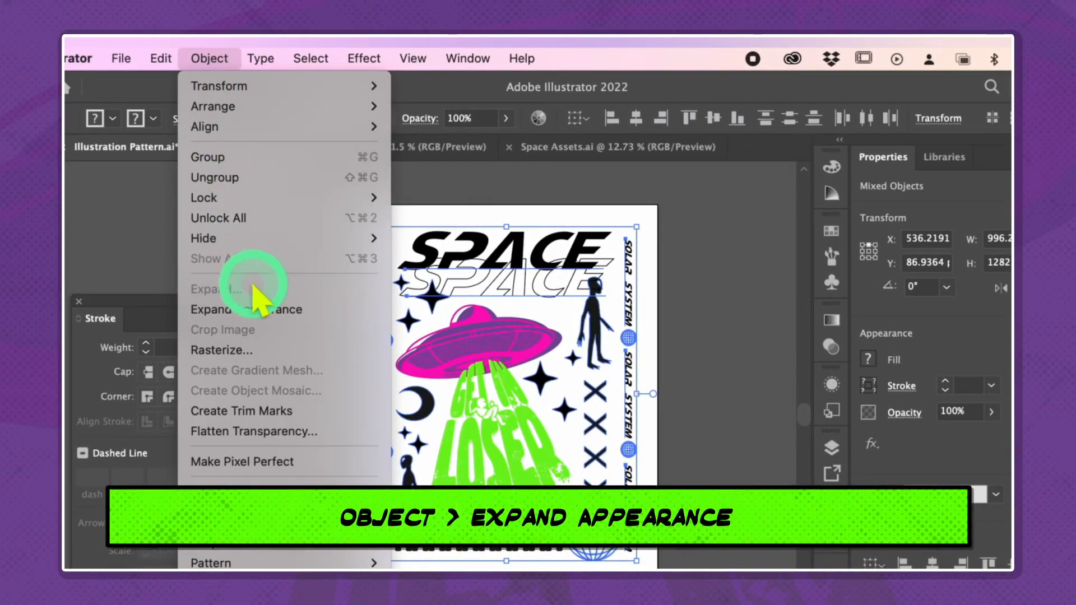
left_click(259, 312)
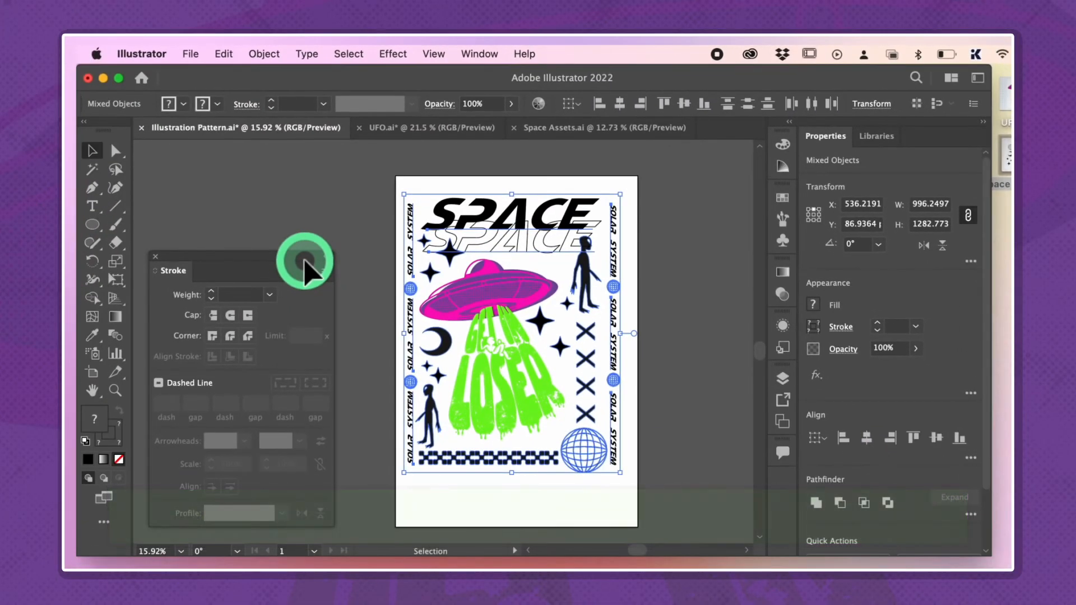
left_click(671, 222)
key("super+y")
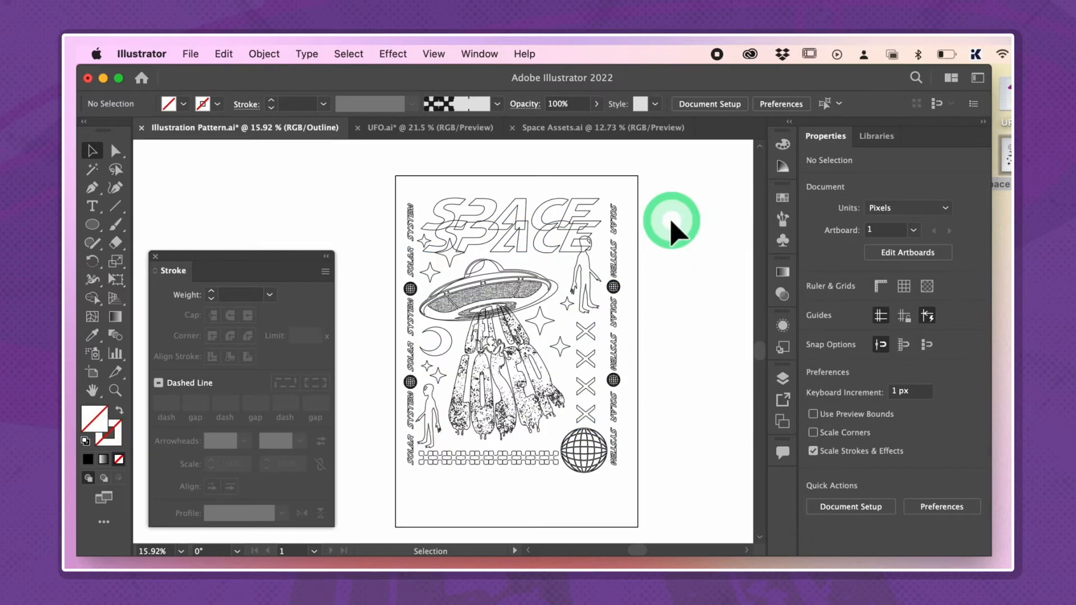
scroll(625, 227, "up", 4)
scroll(625, 225, "down", 3)
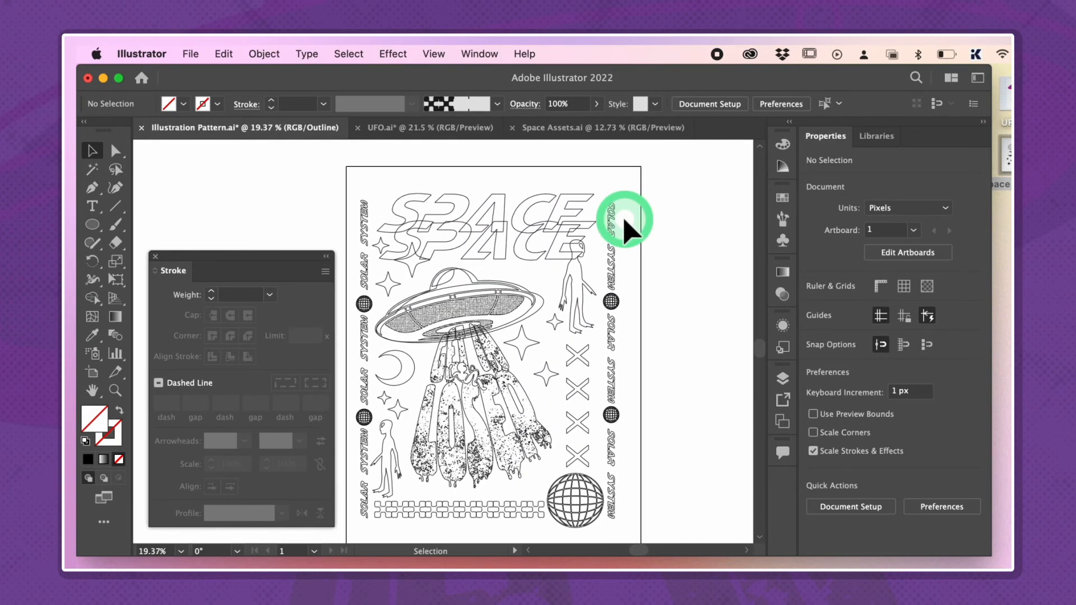
scroll(605, 256, "down", 1)
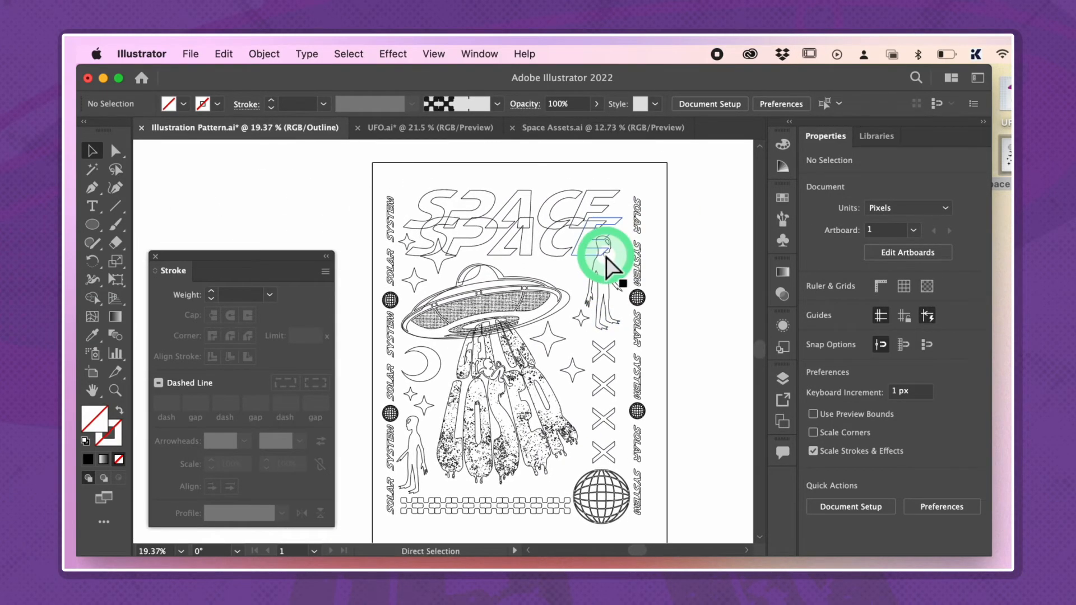
key("super+y")
Expand the fill and stroke of the outlined SPACE lettering
scroll(586, 217, "up", 5)
left_click(577, 261)
scroll(578, 263, "up", 4)
scroll(578, 263, "up", 1)
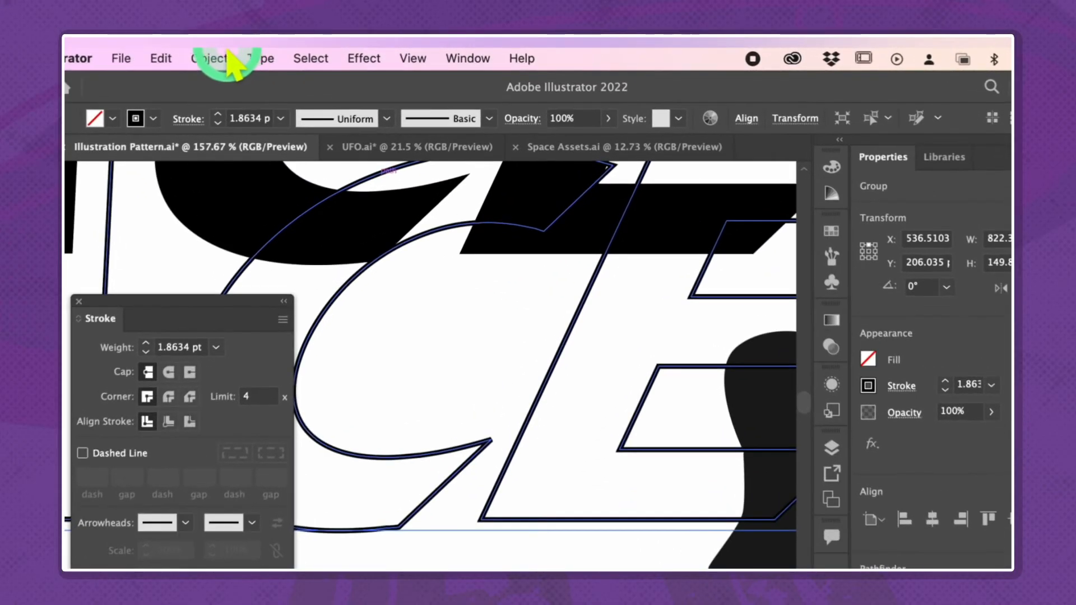
left_click(264, 54)
left_click(288, 253)
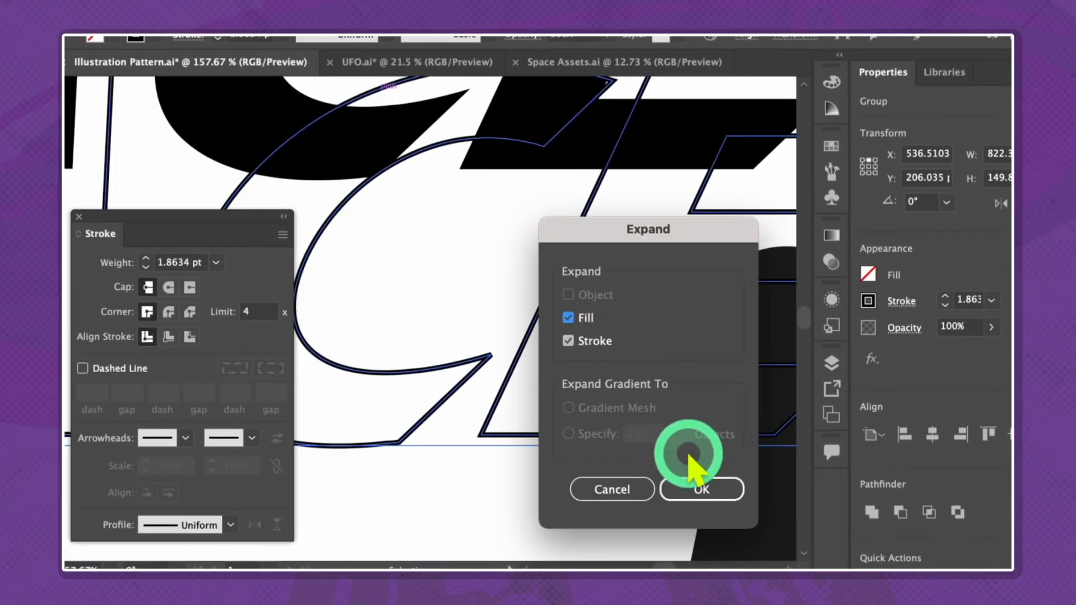
left_click(701, 490)
Inspect the poster's paths in outline view, from the UFO up to the SPACE lettering
scroll(492, 223, "down", 6)
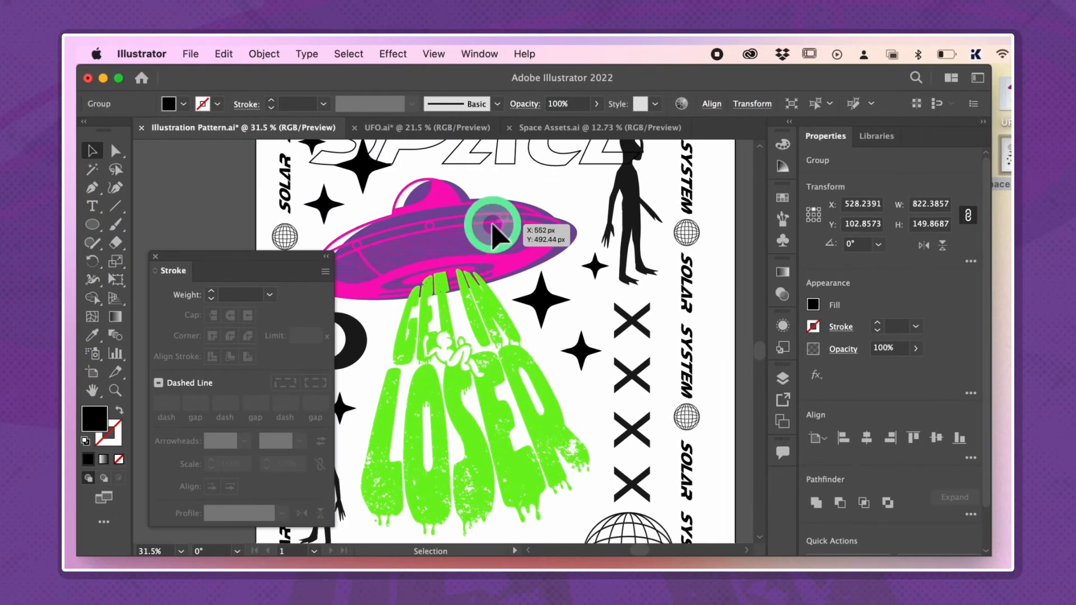
left_click(443, 290)
scroll(444, 290, "up", 2)
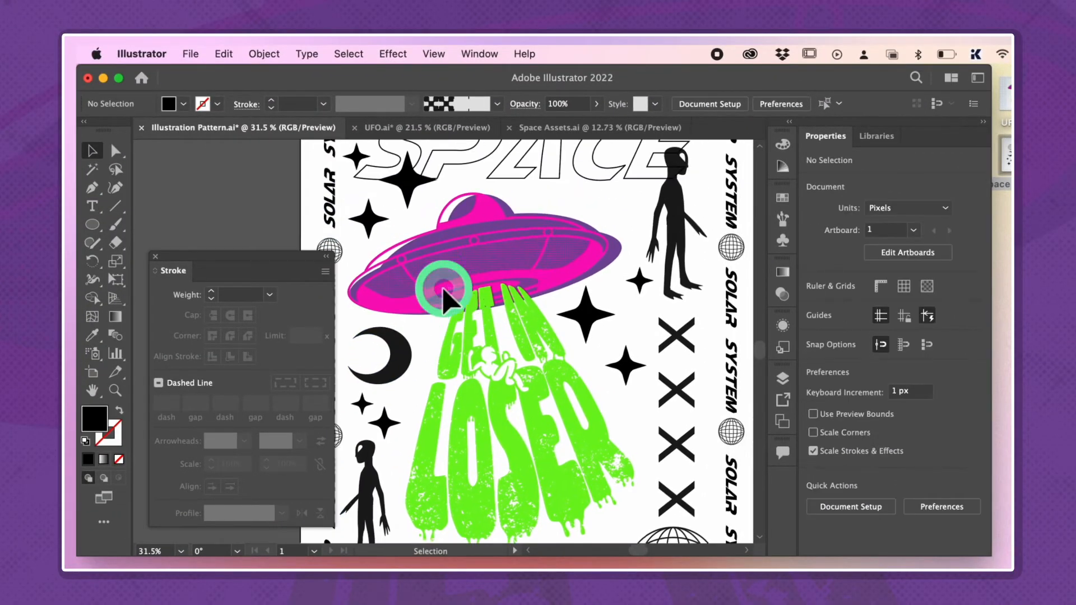
key("super+y")
scroll(623, 405, "down", 4)
scroll(622, 405, "up", 5)
key("super+y")
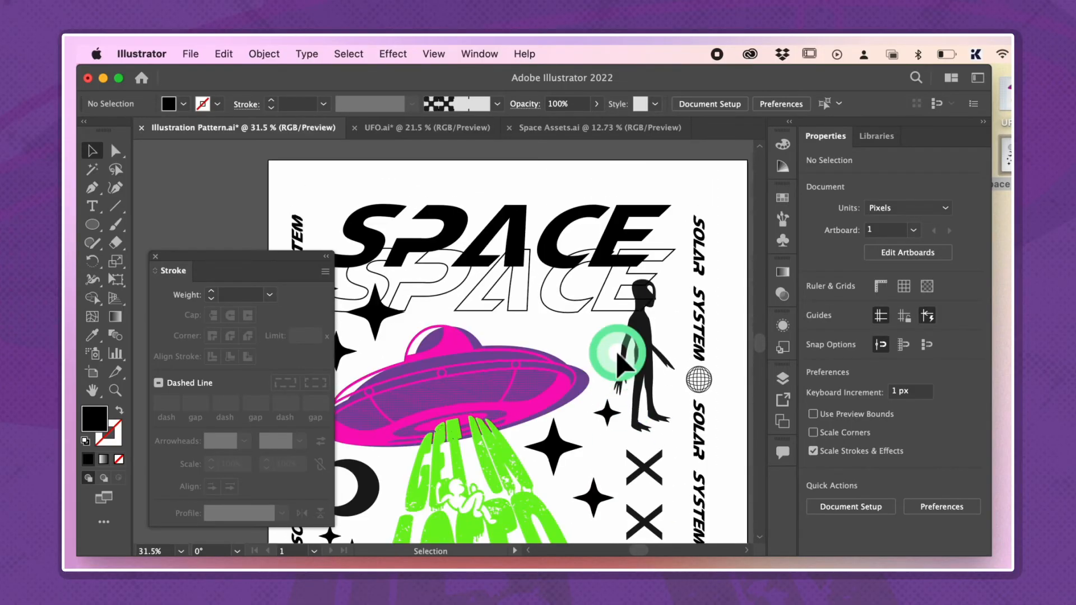
Select the column of X marks together with every object of the same fill color
scroll(612, 361, "down", 3)
left_click(593, 359)
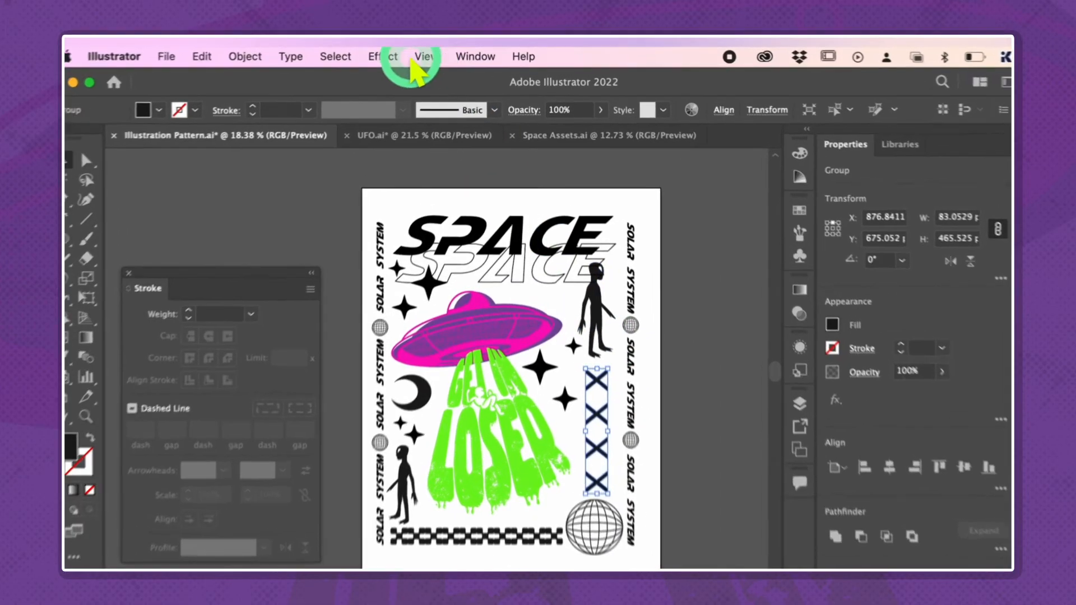
left_click(348, 54)
mouse_move(377, 207)
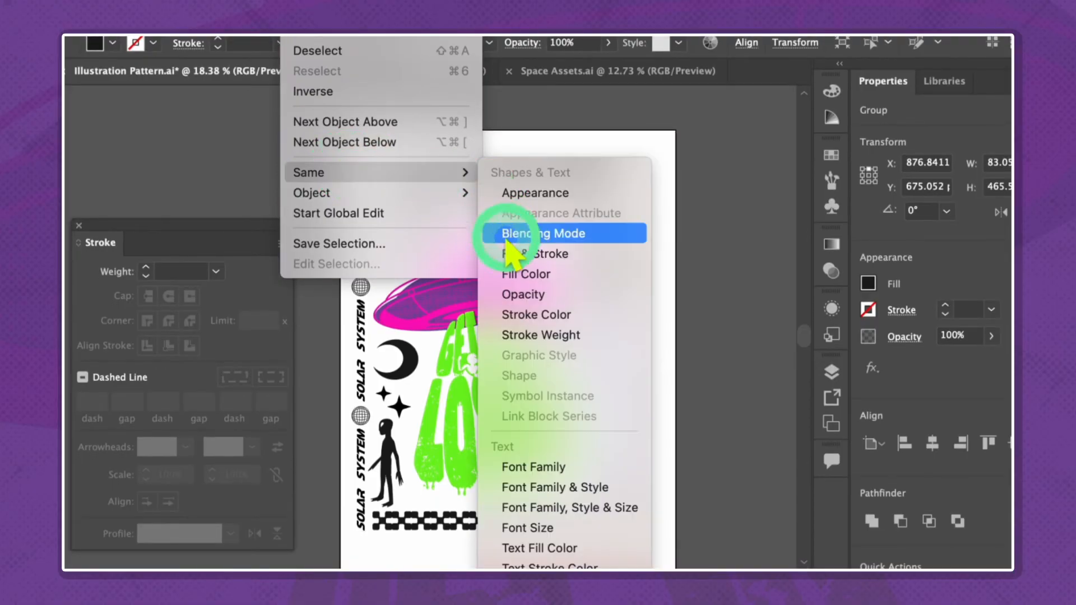
left_click(515, 274)
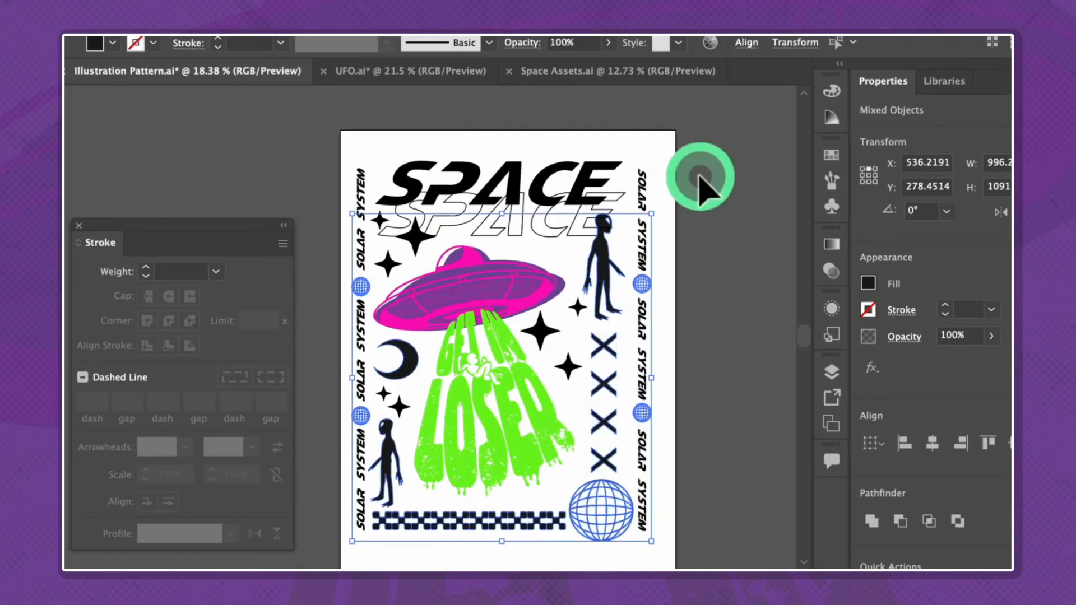
left_click(699, 179)
Select the solid SPACE lettering and SOLAR SYSTEM strips by matching fill color and change their fill to white
left_click_drag(327, 184, 326, 187)
left_click(307, 53)
mouse_move(336, 142)
left_click(593, 244)
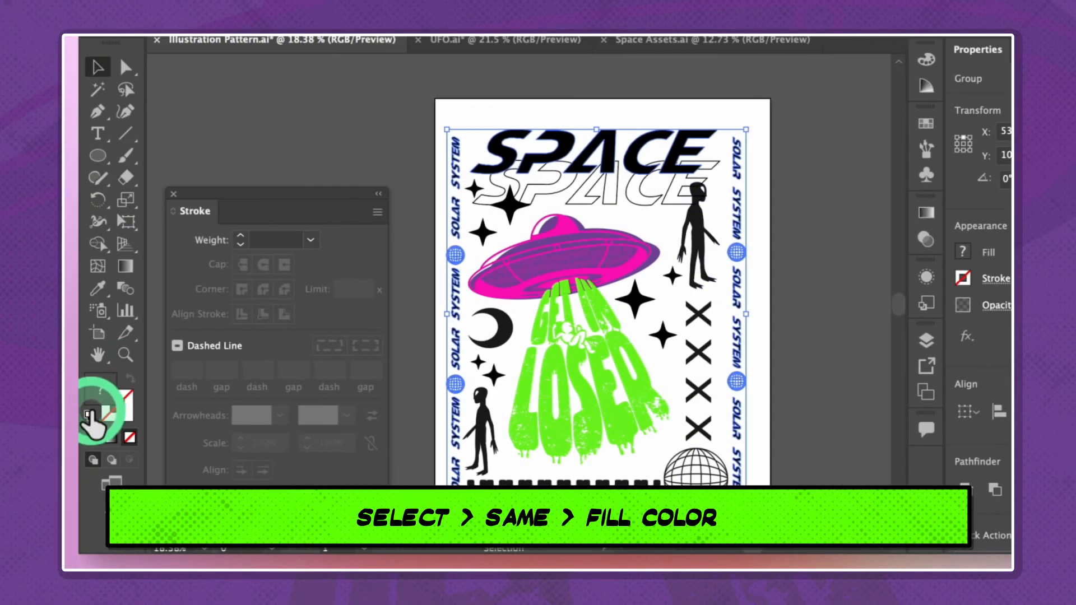
double_click(95, 416)
left_click_drag(533, 305, 314, 232)
left_click(773, 244)
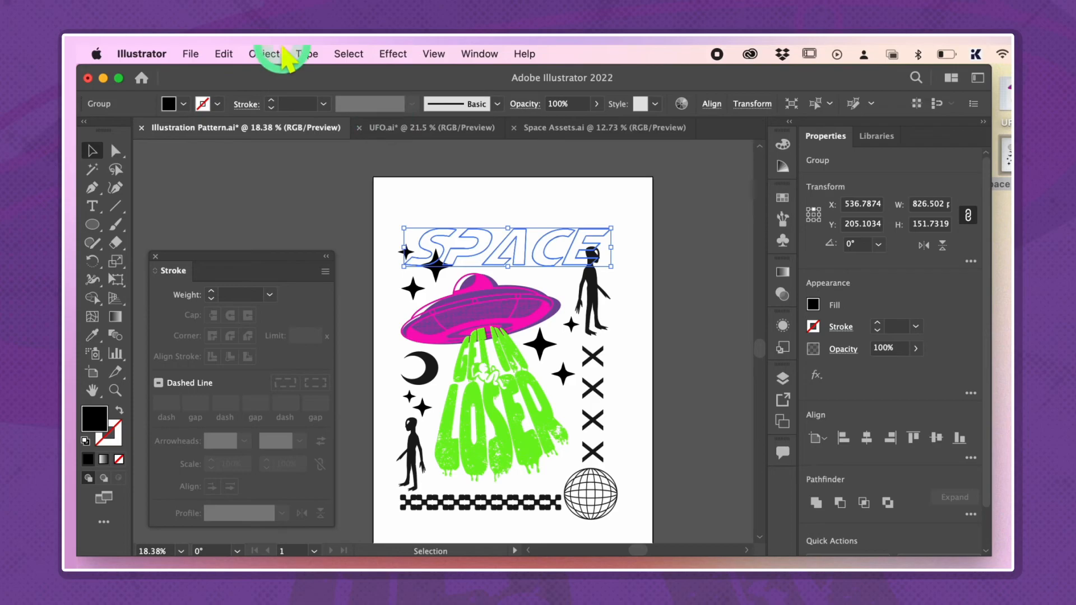
Try to select objects matching the outlined SPACE lettering's fill color and edit their fill
left_click(349, 54)
mouse_move(372, 209)
left_click(557, 297)
double_click(94, 417)
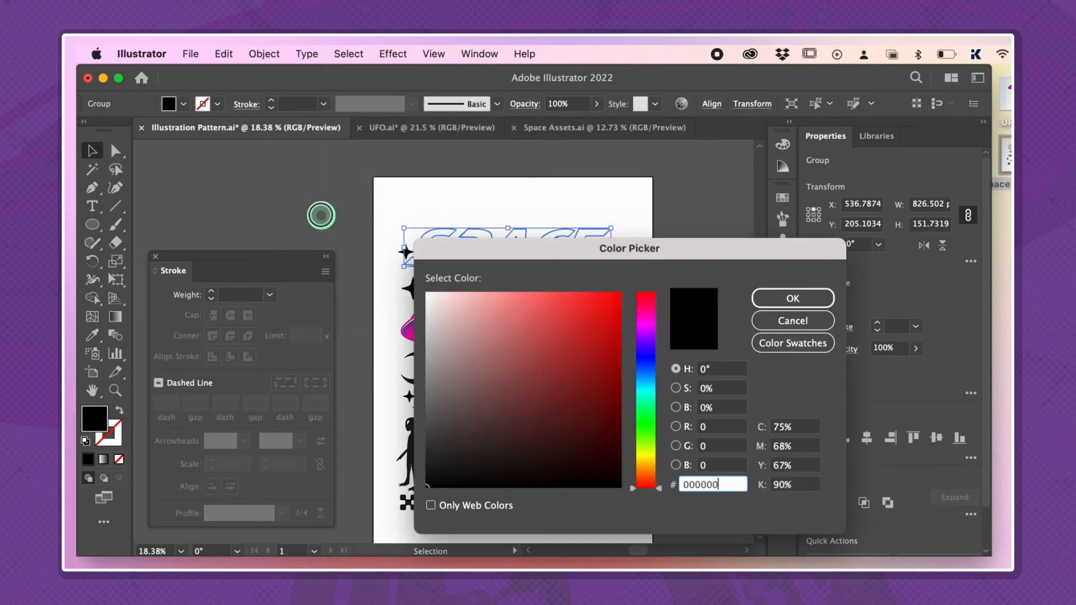
left_click(792, 300)
left_click(629, 300)
left_click(562, 272)
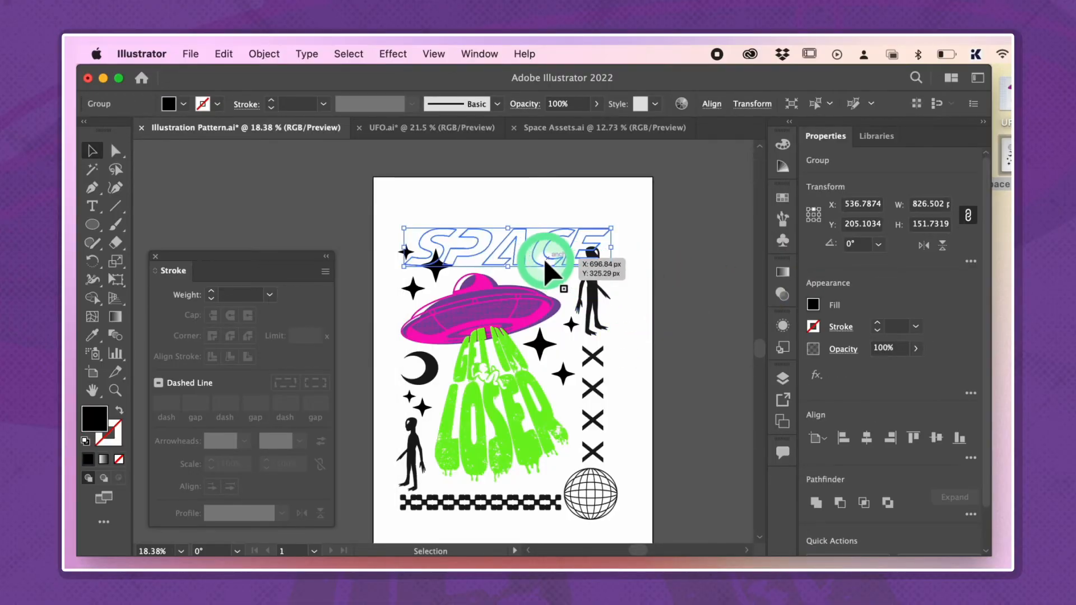
left_click(671, 237)
left_click_drag(705, 207, 583, 518)
left_click(658, 376)
Select the outlined SPACE lettering, upper alien, X column and neighboring stars, and apply the SOLAR SYSTEM text's white fill with the Eyedropper
left_click(578, 247)
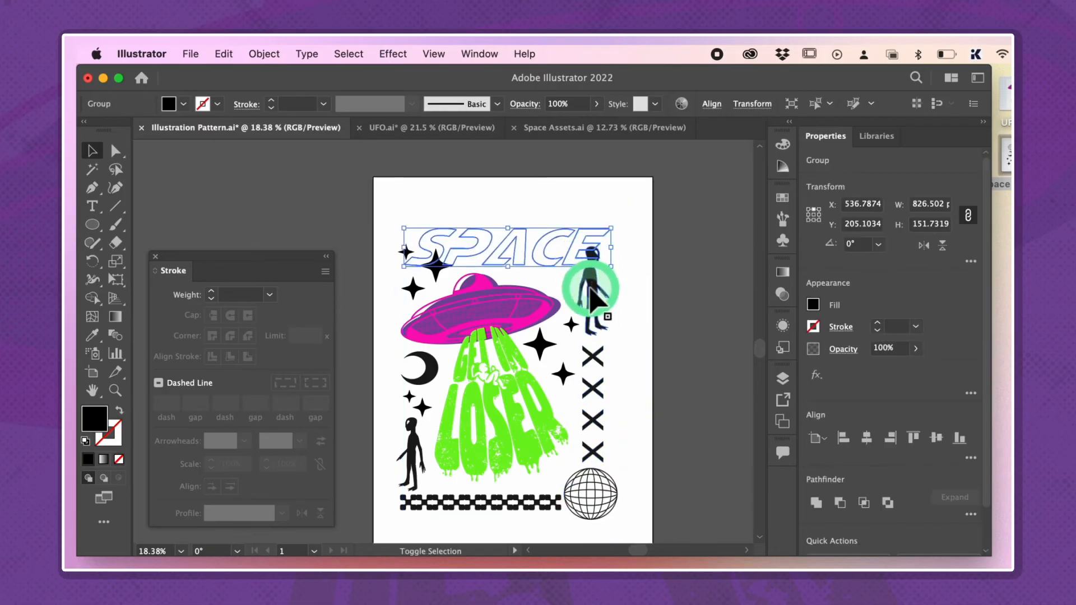
left_click(594, 288, "shift")
scroll(587, 340, "up", 5)
left_click(555, 314, "shift")
key("super+y")
scroll(644, 403, "up", 5)
key("i")
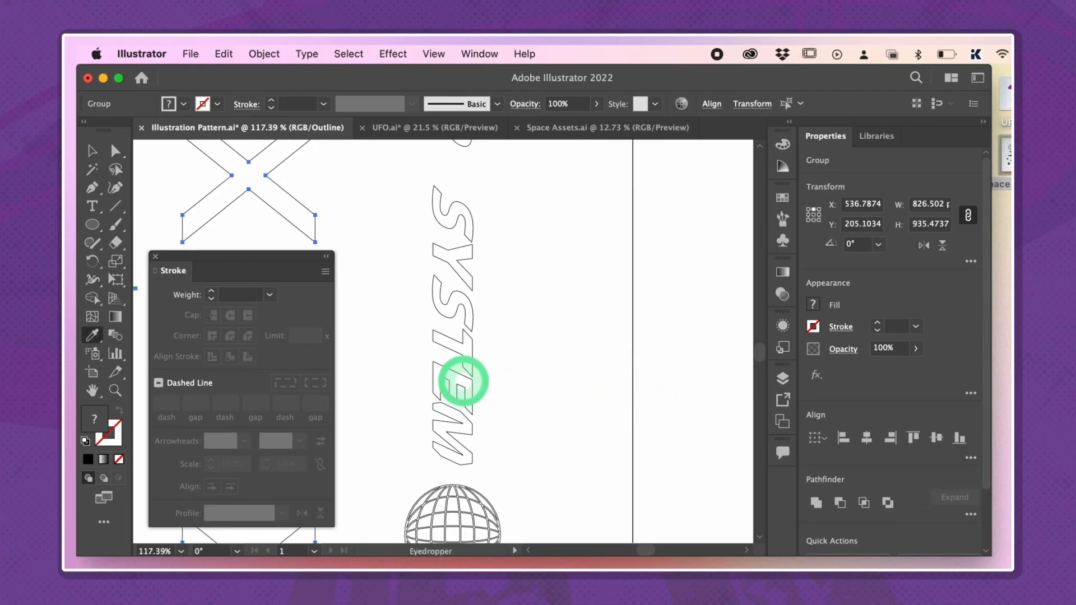
left_click(463, 381)
scroll(464, 382, "down", 10)
key("super+y")
Select the left-side stars, moon and alien, the checkered line and the large globe, and give them the white fill with the Eyedropper
scroll(502, 395, "up", 3)
scroll(503, 395, "up", 2)
key("v")
left_click(439, 217)
left_click(461, 319, "shift")
left_click(451, 370, "shift")
left_click(439, 443, "shift")
left_click(465, 482, "shift")
left_click(682, 480, "shift")
key("super+y")
scroll(650, 306, "up", 5)
key("i")
left_click(598, 342)
scroll(597, 342, "down", 6)
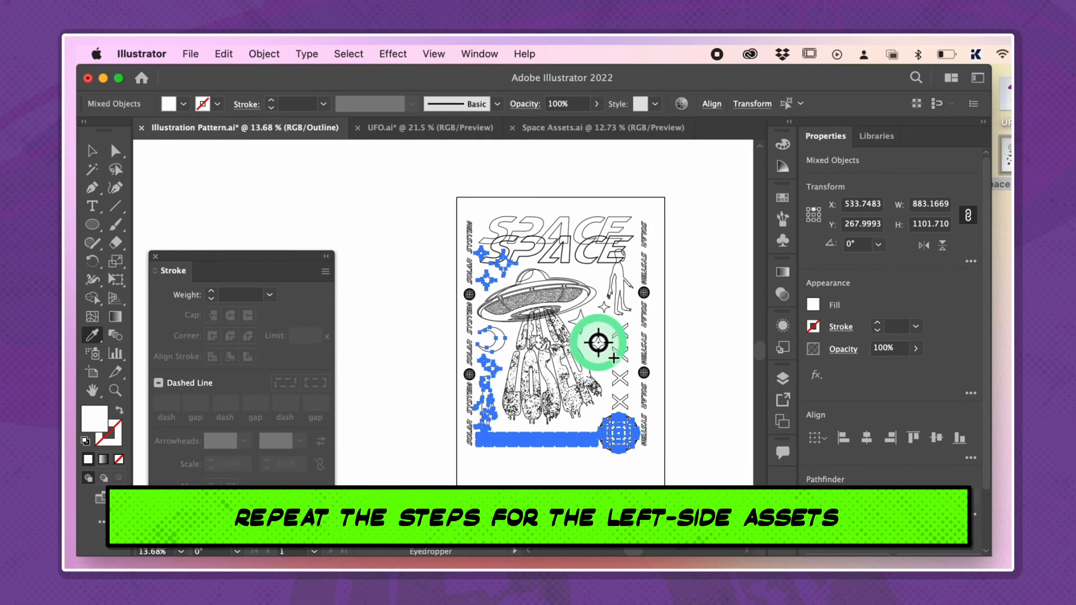
key("super+y")
Select all the unlocked white artwork and group it
key("v")
left_click(680, 206)
key("super+a")
scroll(493, 480, "up", 1)
key("super+g")
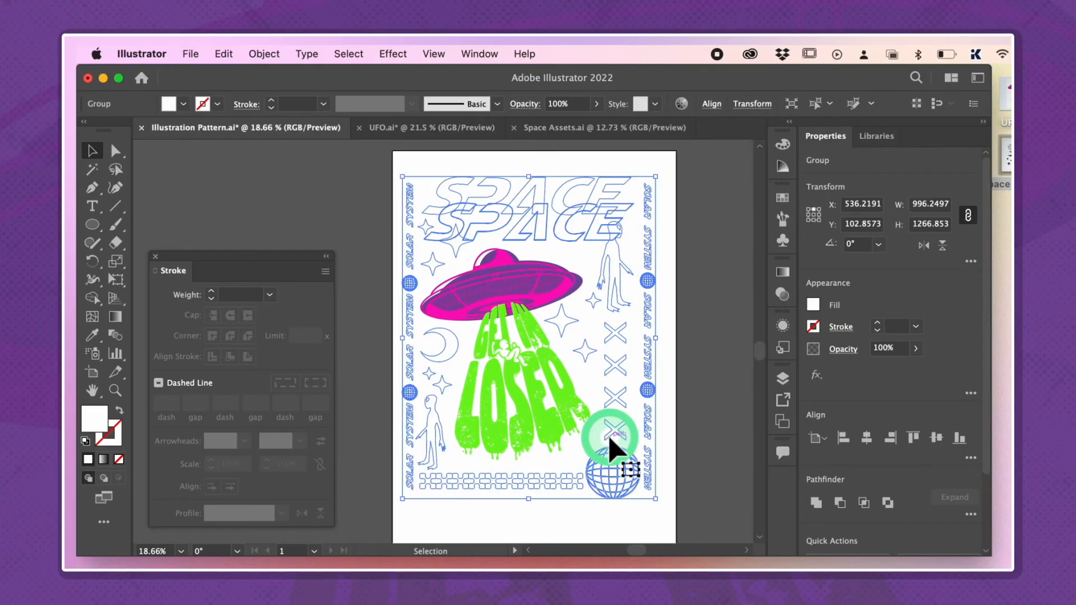
Center the white artwork group horizontally on the artboard, undo its vertical centering, and unlock all locked objects
scroll(670, 403, "down", 1)
scroll(670, 401, "down", 3)
left_click(866, 439)
left_click(937, 438)
key("super+z")
key("alt+super+2")
key("alt+super+3")
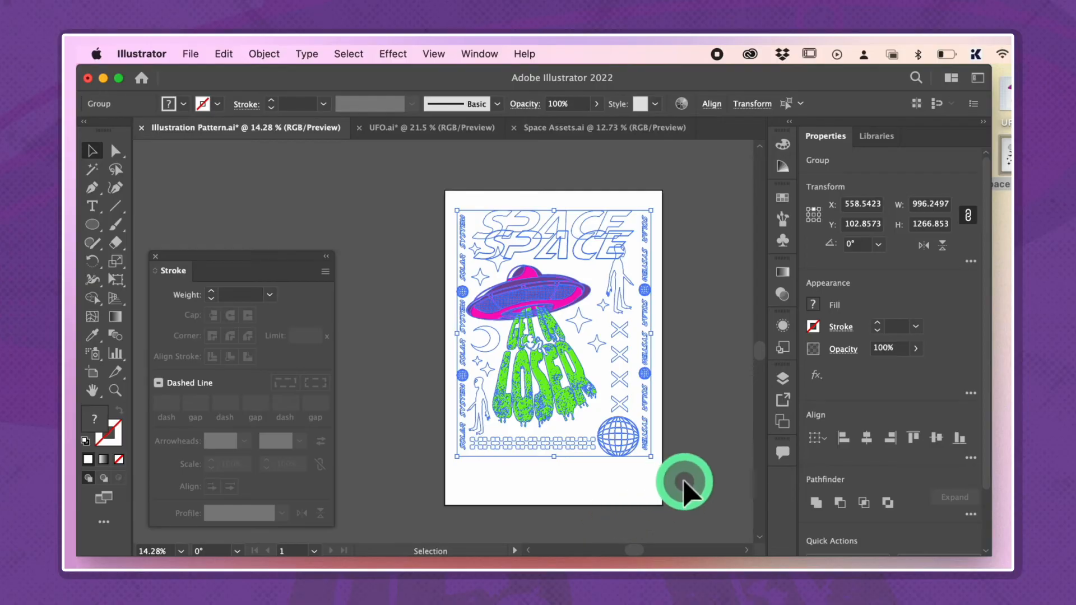
Group all the artwork and center the group vertically on the artboard
key("super+g")
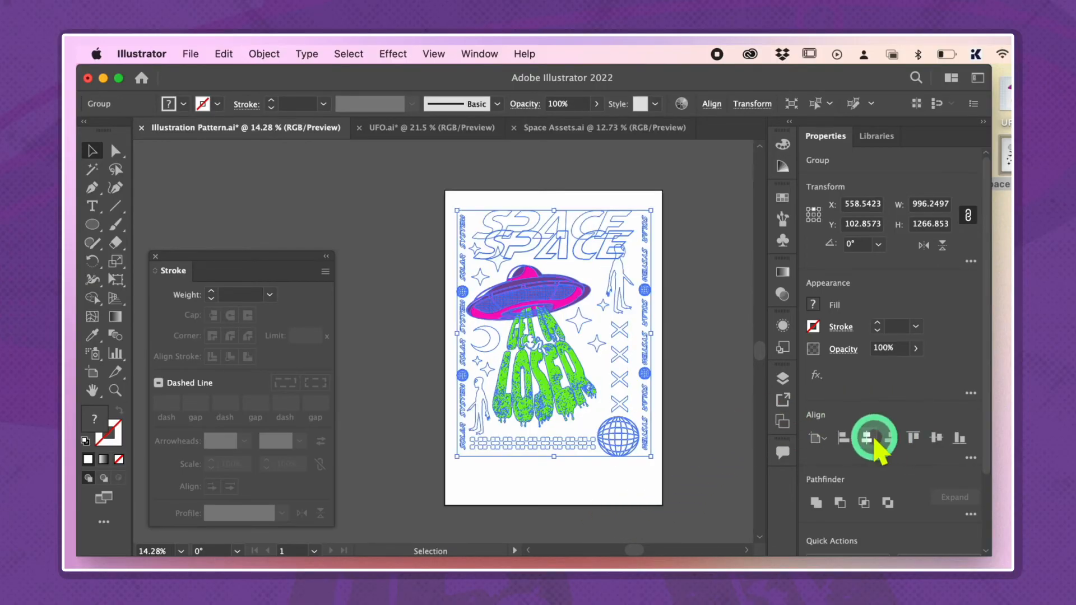
left_click(938, 438)
left_click(669, 304)
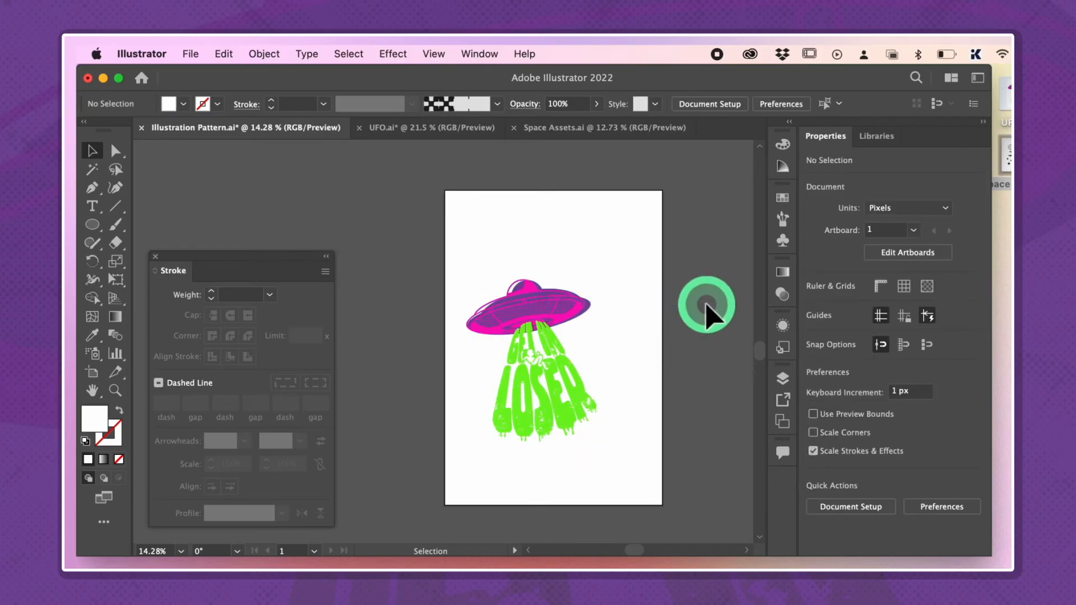
Draw a rectangle about 1348 by 1562 px over the upper part of the artboard and fill it with black, 000000
scroll(707, 305, "right", 2)
key("m")
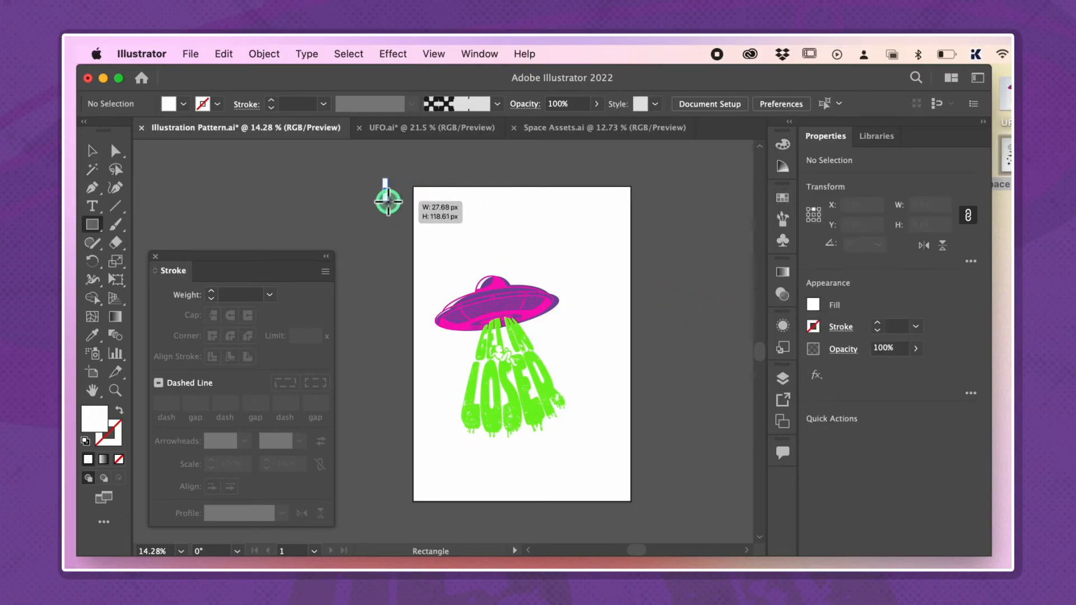
left_click_drag(383, 185, 641, 477)
double_click(93, 415)
left_click(620, 474)
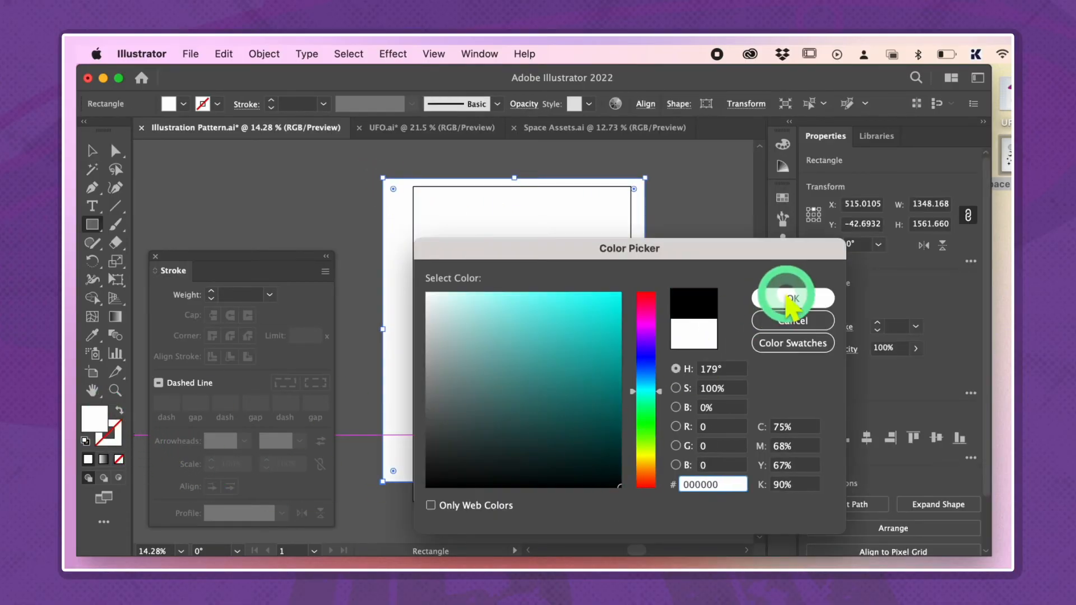
left_click(792, 302)
Place the black rectangle below the artwork group in the layer stack and shift it slightly so it sits behind all the artwork
left_click(784, 377)
left_click(679, 335)
left_click_drag(681, 361, 680, 357)
scroll(595, 220, "right", 3)
scroll(592, 216, "left", 1)
key("v")
left_click_drag(572, 179, 565, 187)
left_click(639, 209)
scroll(523, 240, "up", 3)
left_click(495, 367)
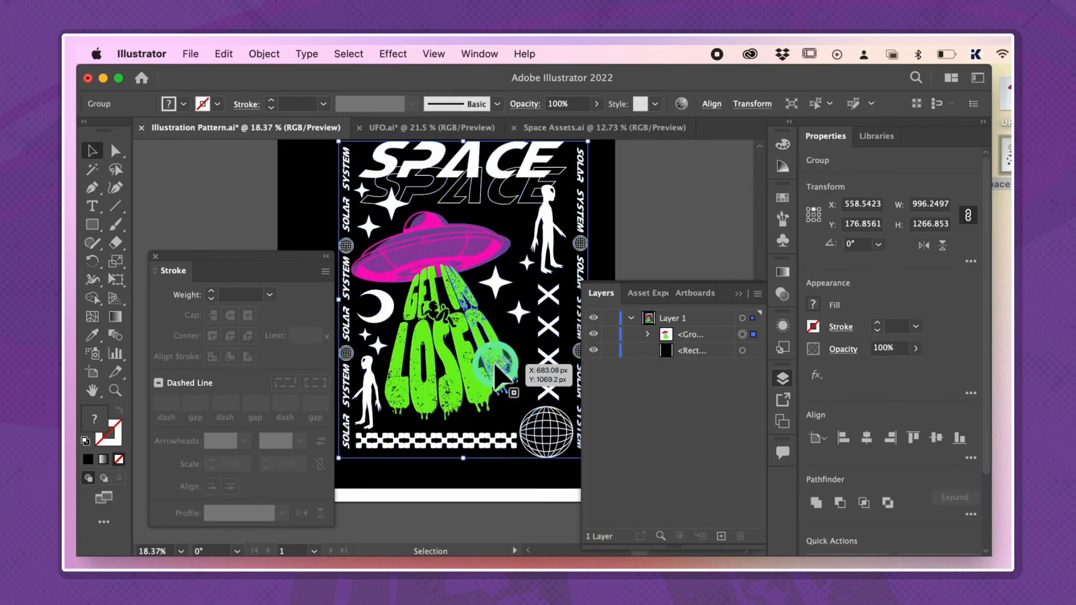
double_click(496, 367)
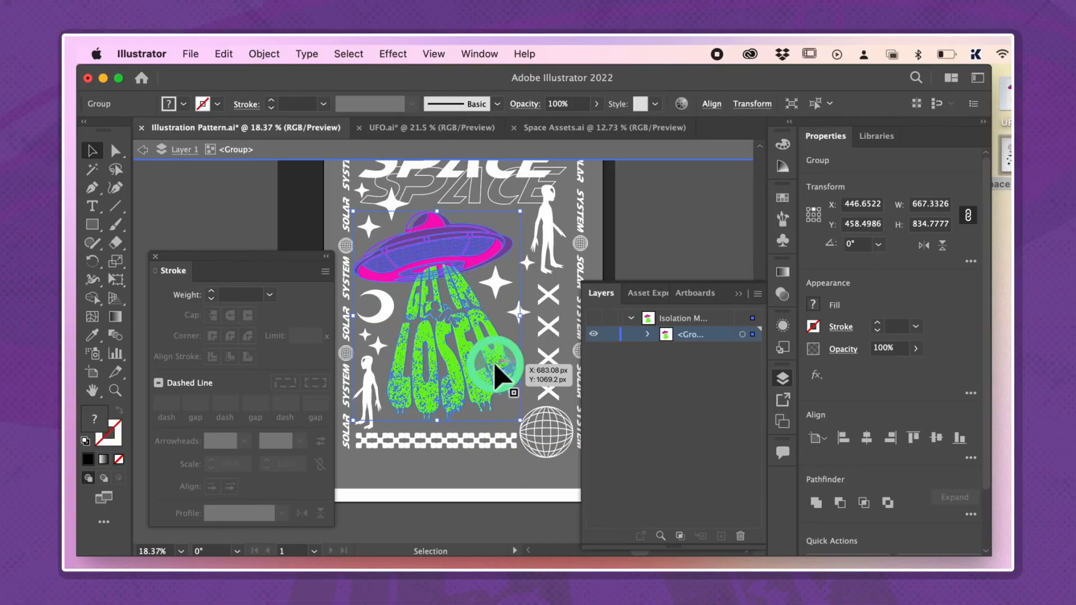
double_click(692, 241)
scroll(637, 193, "up", 2)
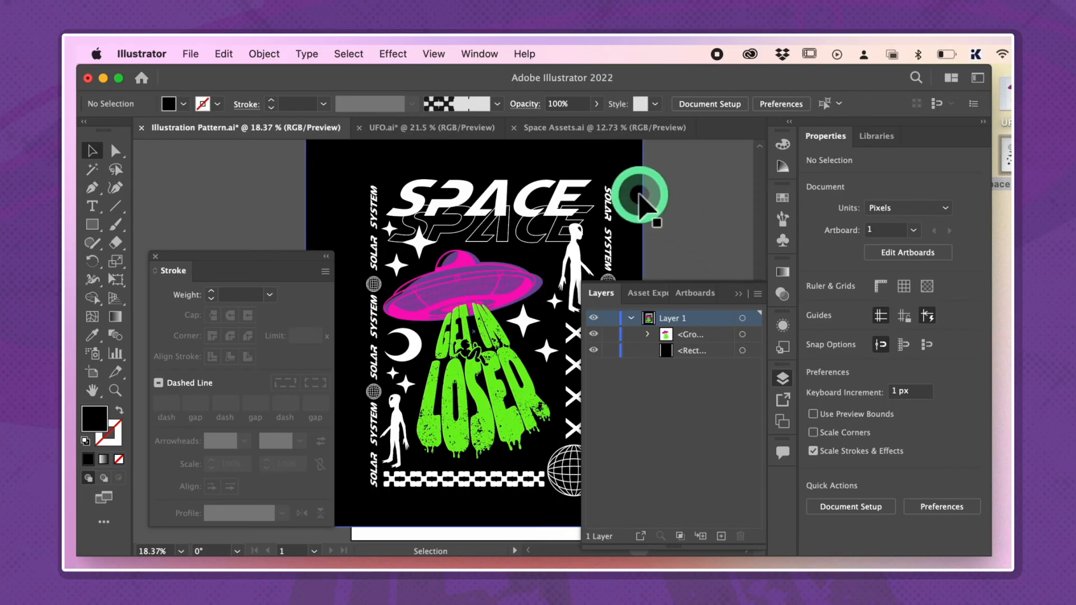
Isolate the outlined SPACE lettering within the artwork group and recolor it in the LOSER text's green
scroll(538, 233, "up", 2)
left_click(473, 247)
double_click(473, 245)
double_click(475, 250)
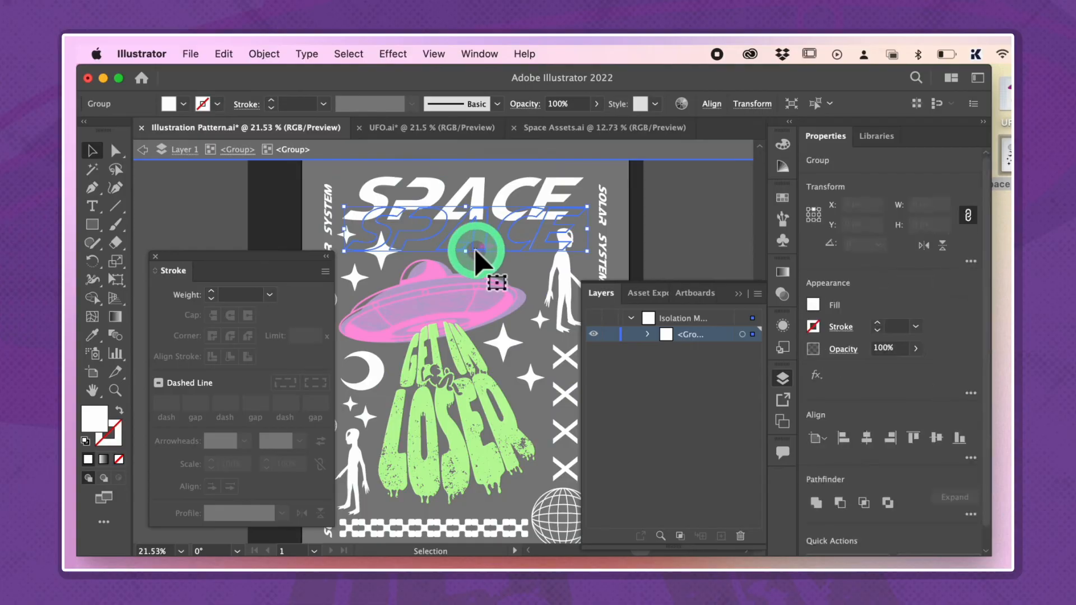
double_click(678, 213)
double_click(559, 195)
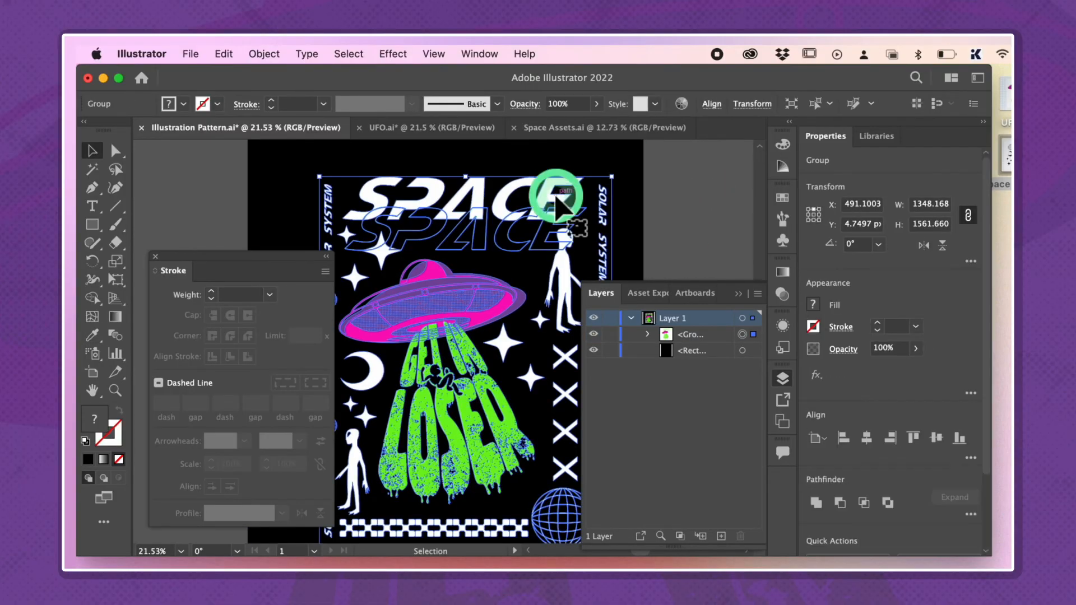
double_click(552, 195)
left_click(555, 205)
key("super+3")
left_click(258, 58)
left_click(259, 219)
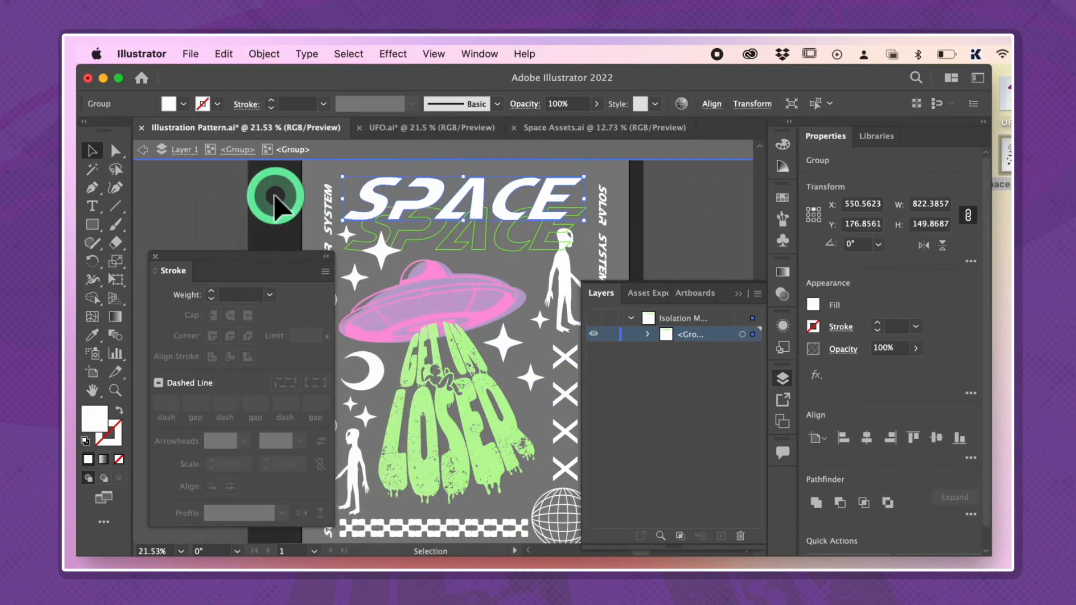
double_click(682, 204)
Isolate the large wireframe globe, apply the UFO's pink fill to it with the Eyedropper, and leave isolation mode
scroll(682, 204, "down", 3)
scroll(681, 204, "right", 3)
scroll(681, 204, "down", 2)
scroll(533, 368, "up", 4)
double_click(533, 368)
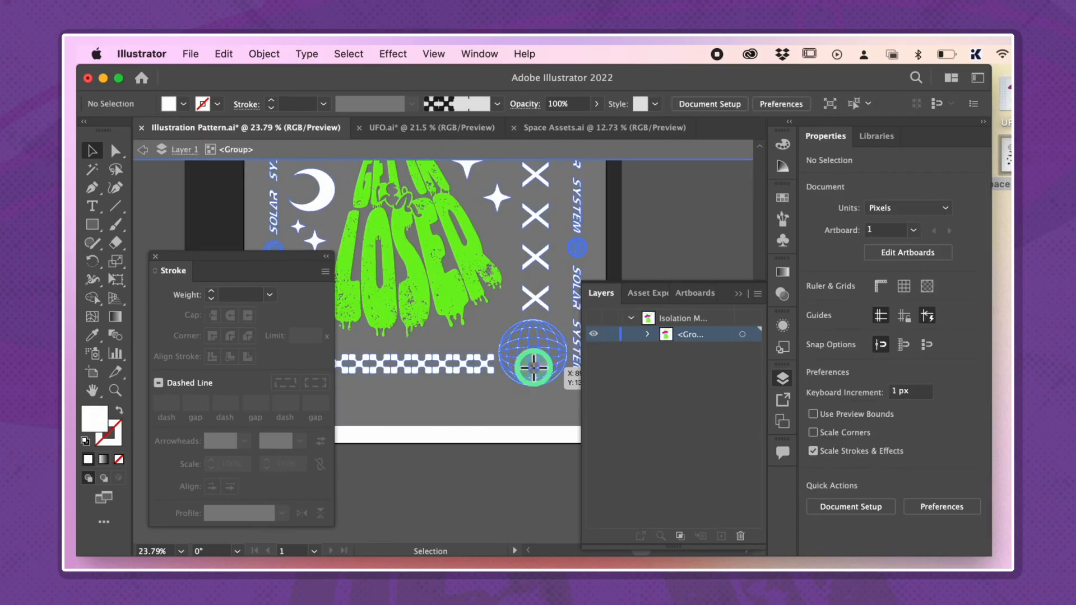
double_click(533, 367)
scroll(529, 364, "up", 5)
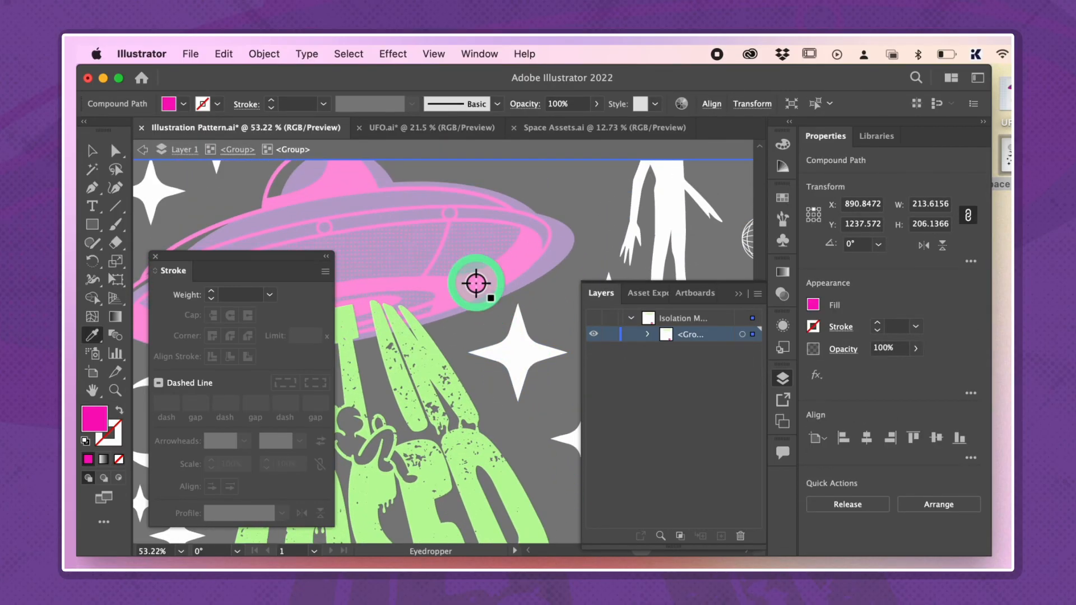
key("super+0")
key("v")
double_click(582, 235)
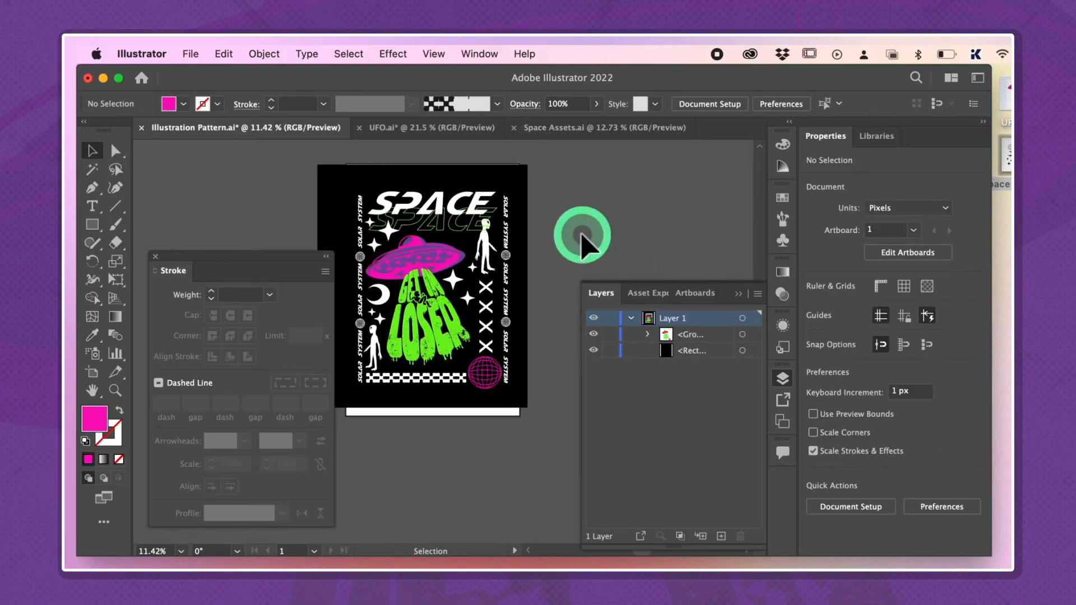
Delete the black rectangle behind the artwork
left_click(534, 206)
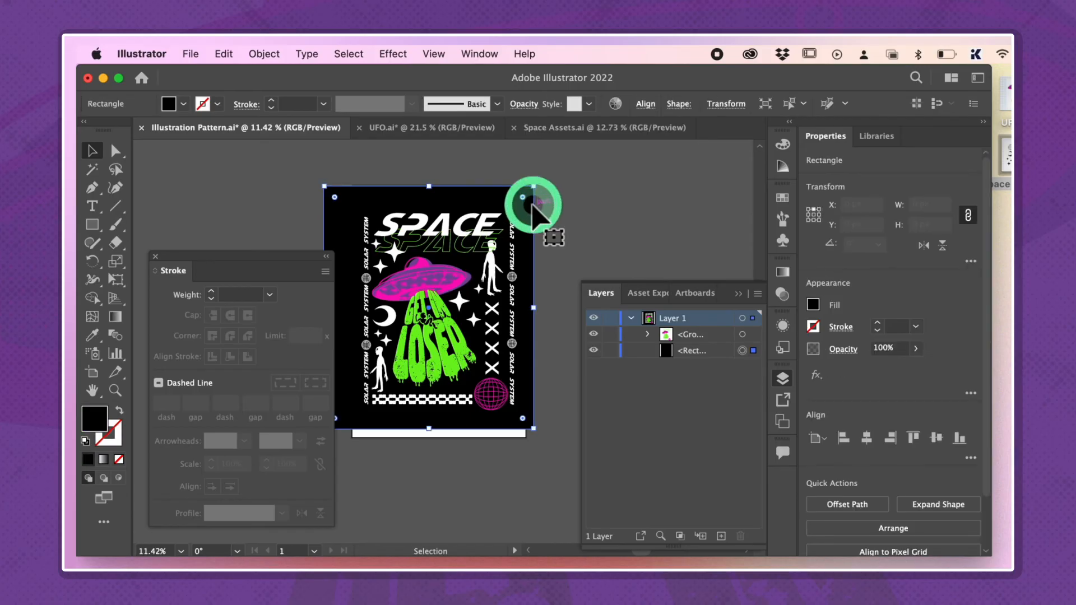
key("Delete")
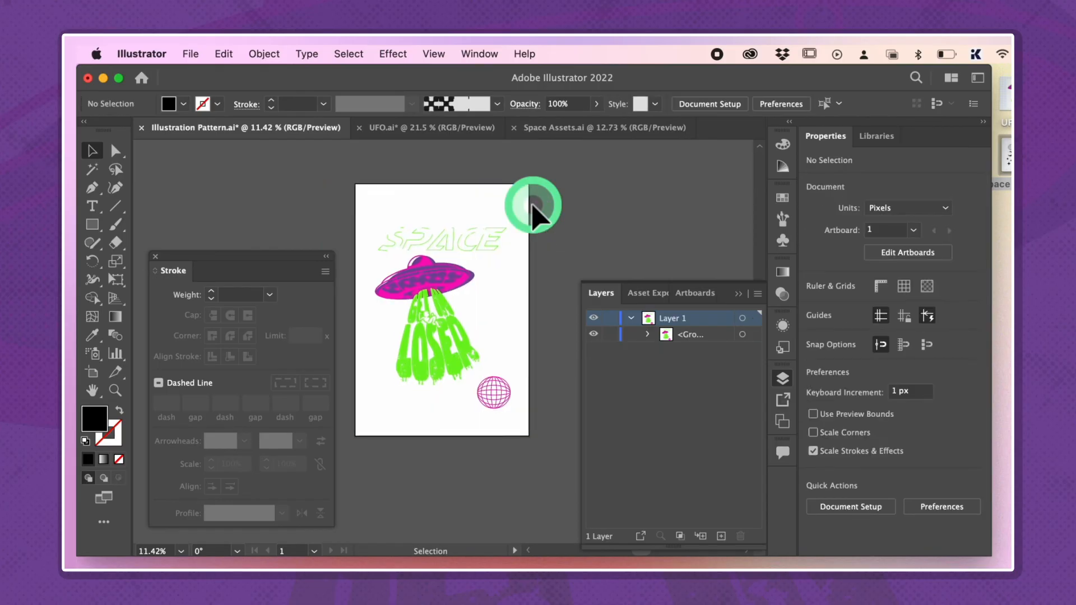
scroll(533, 206, "left", 1)
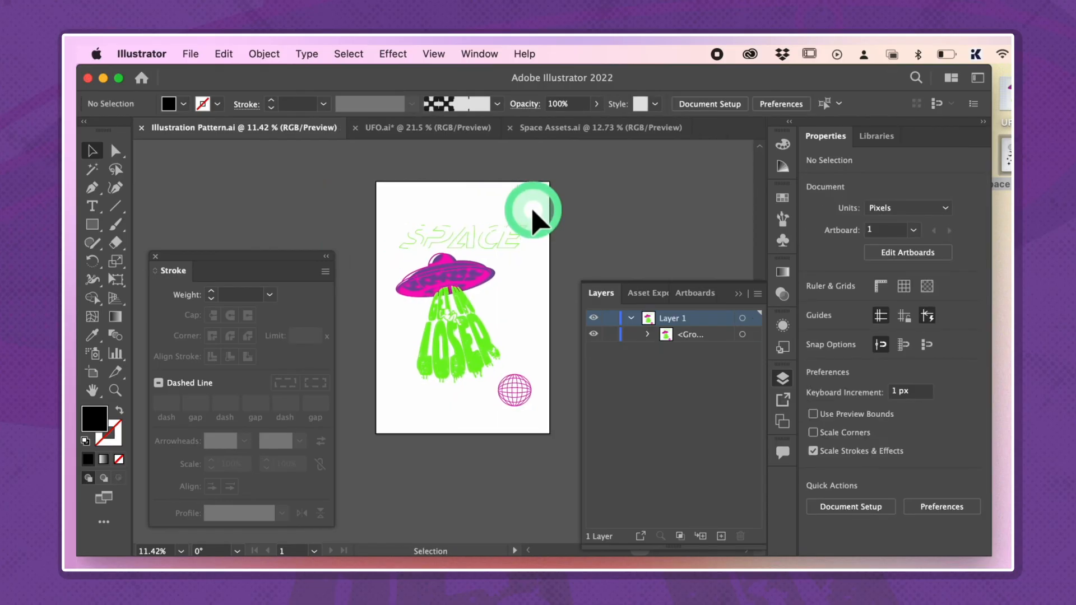